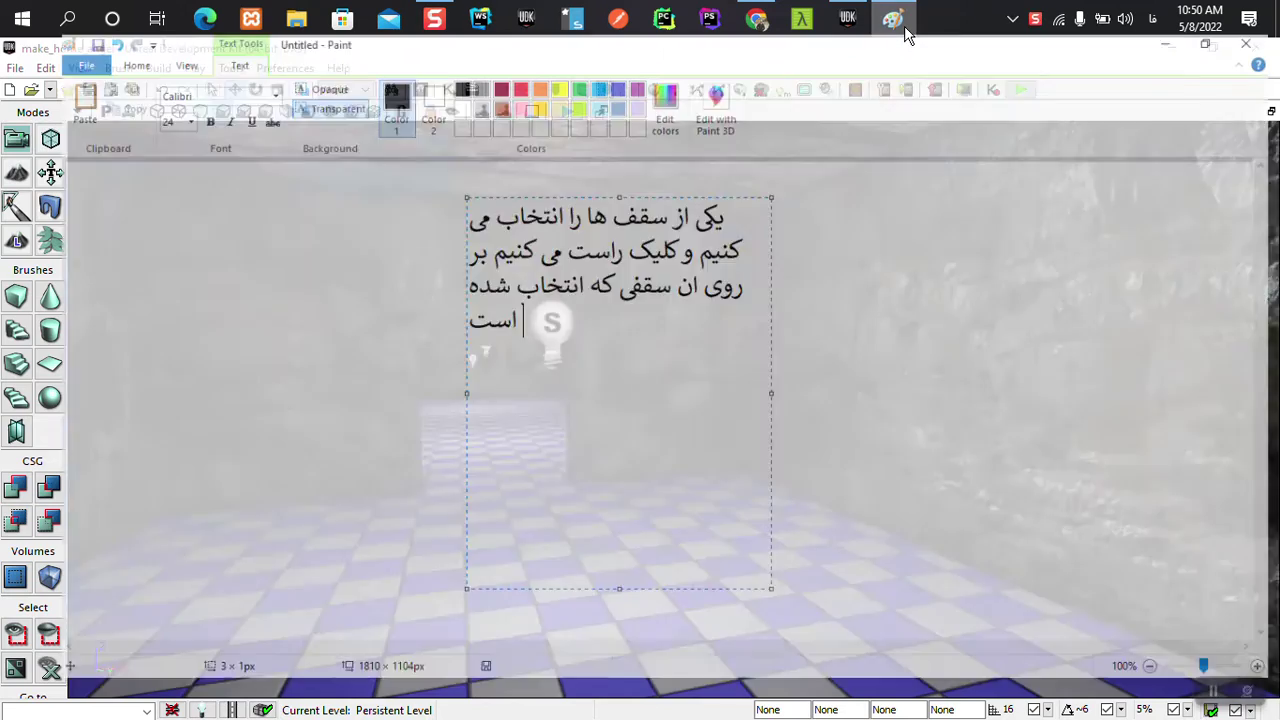
Erase the old Paint note and type the new Persian line about filling the floor with any material
{"action": "key", "text": "ctrl+a"}
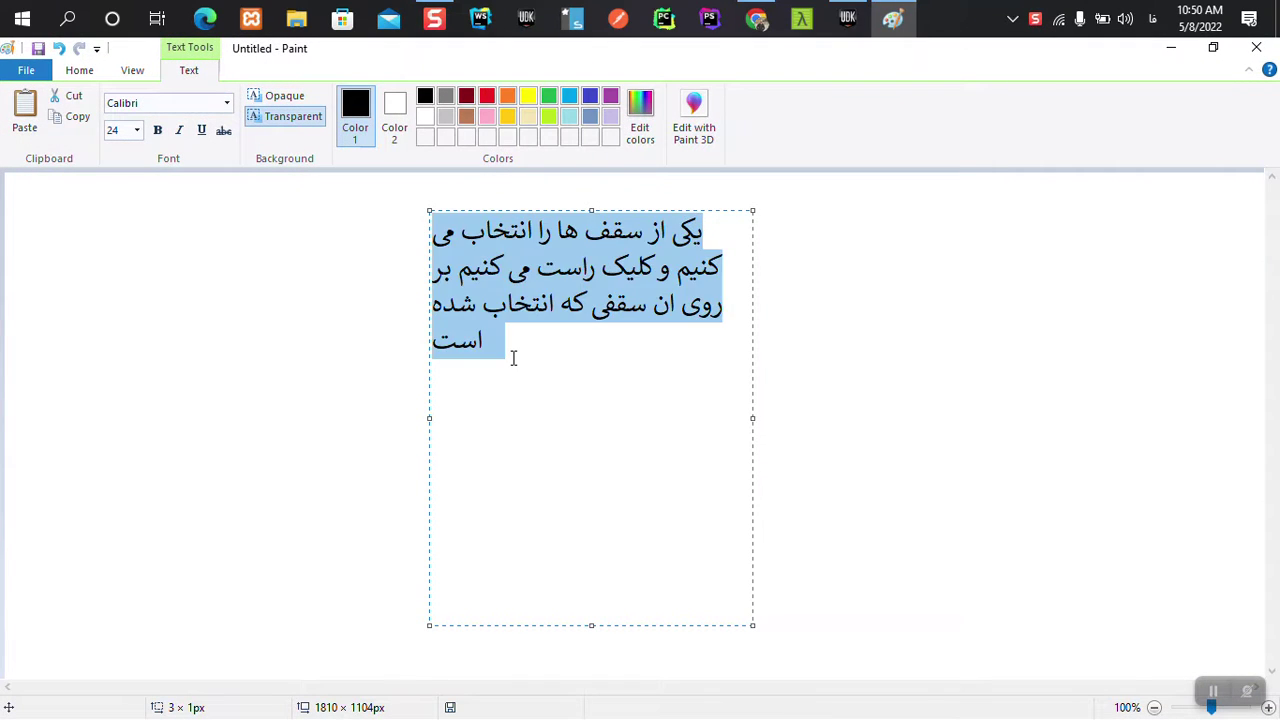
{"action": "key", "text": "Delete"}
{"action": "type", "text": "خ"}
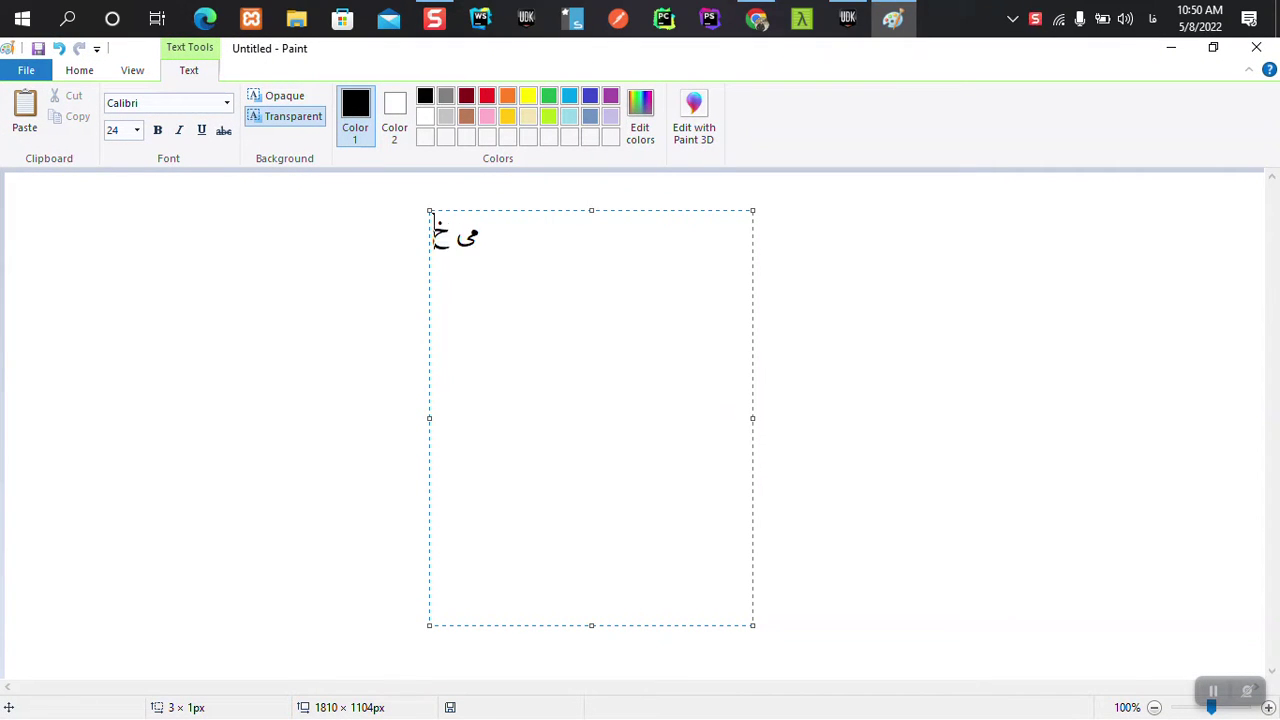
{"action": "type", "text": "وا"}
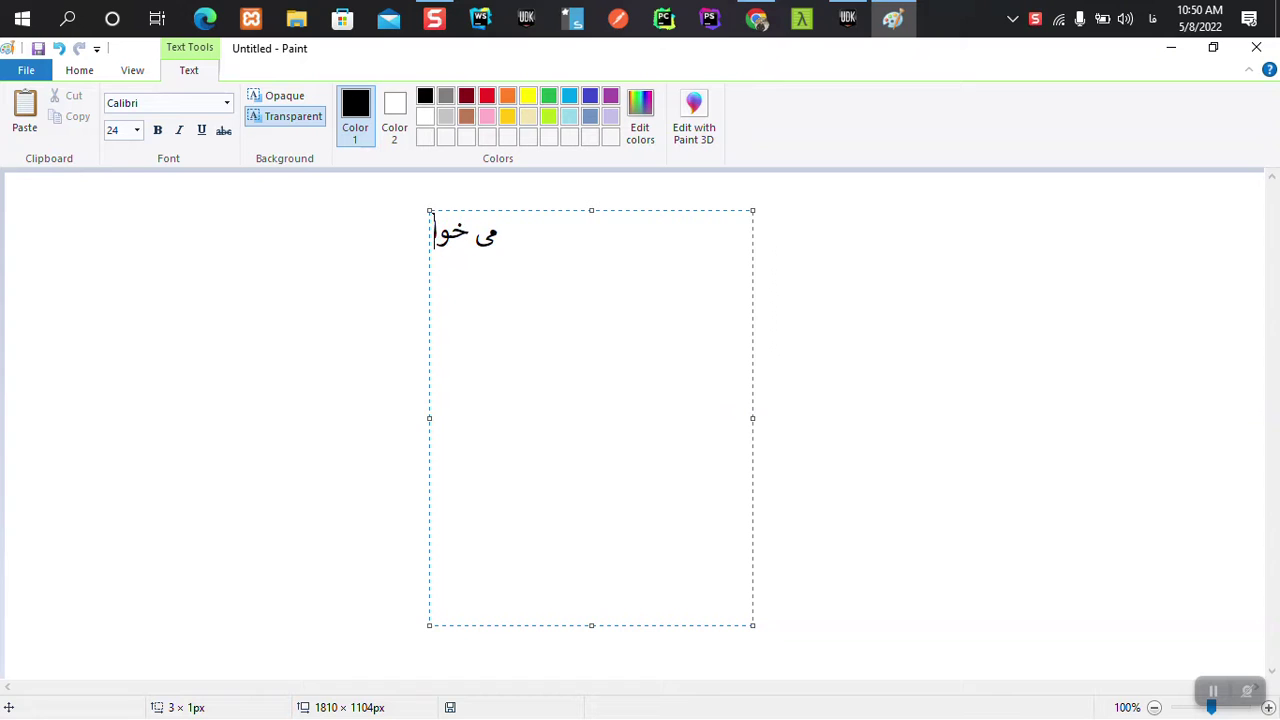
{"action": "type", "text": "هم که "}
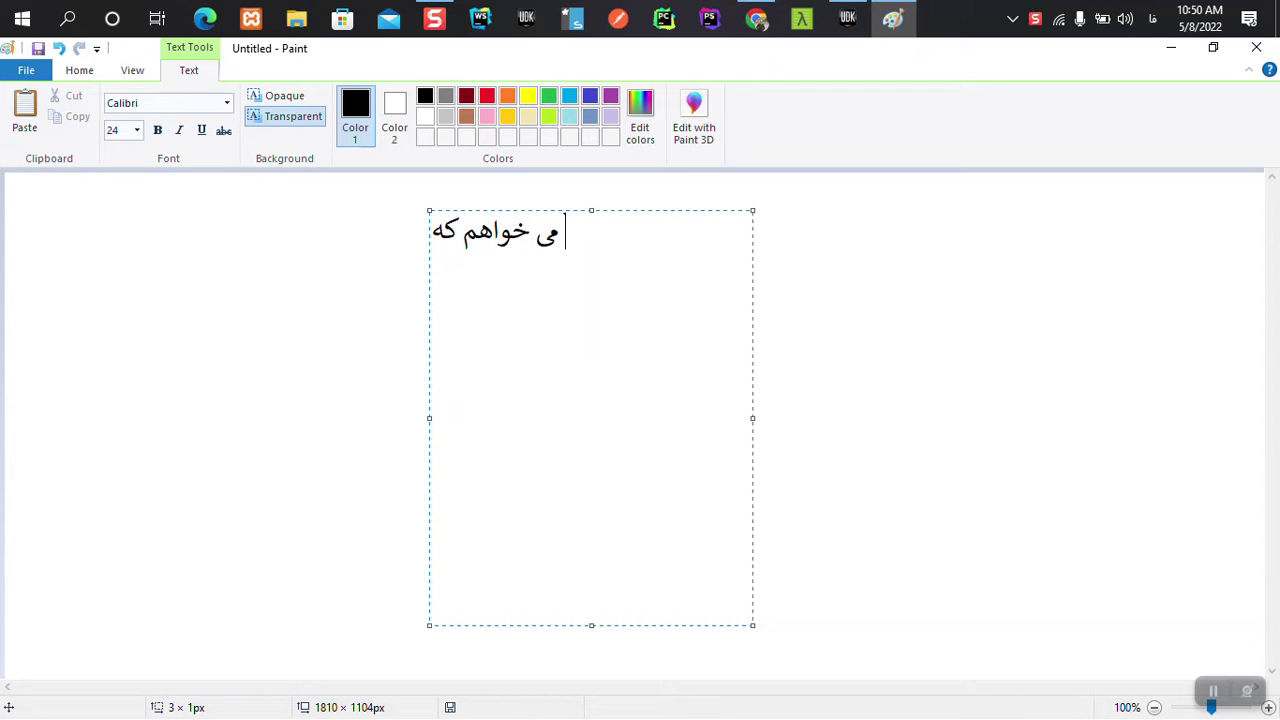
{"action": "type", "text": "زمین را"}
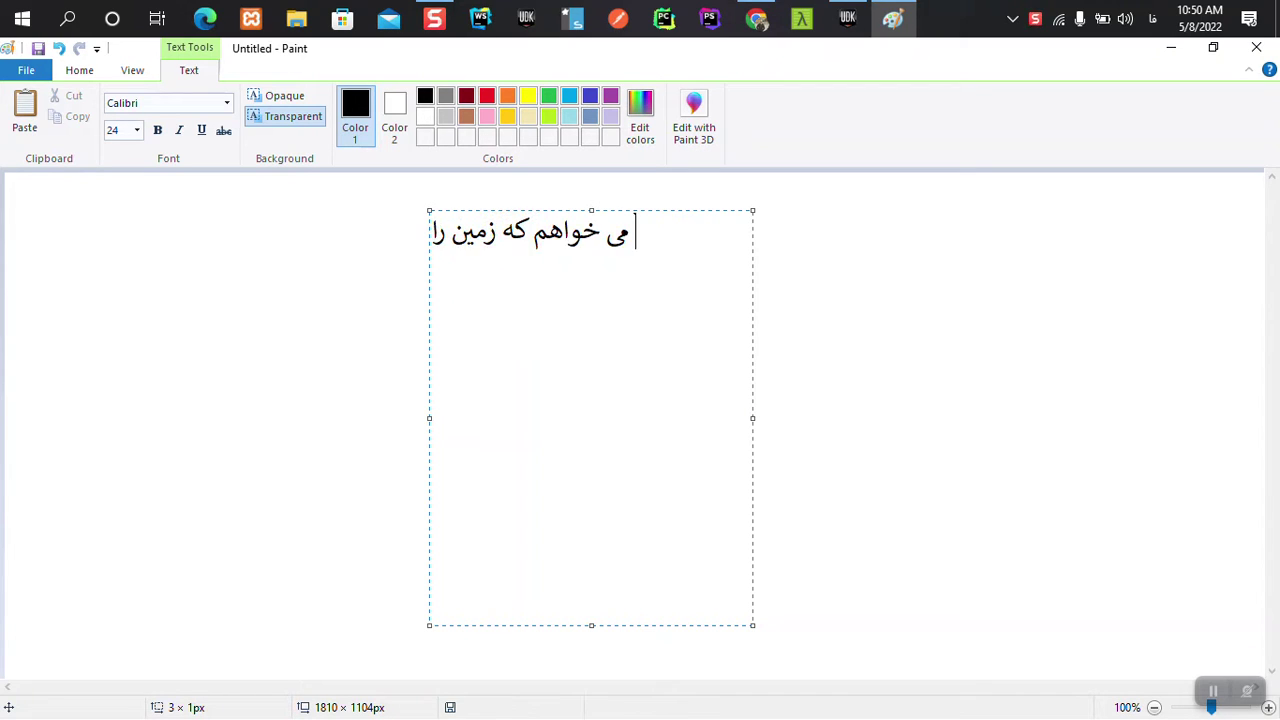
{"action": "type", "text": " پر کنم"}
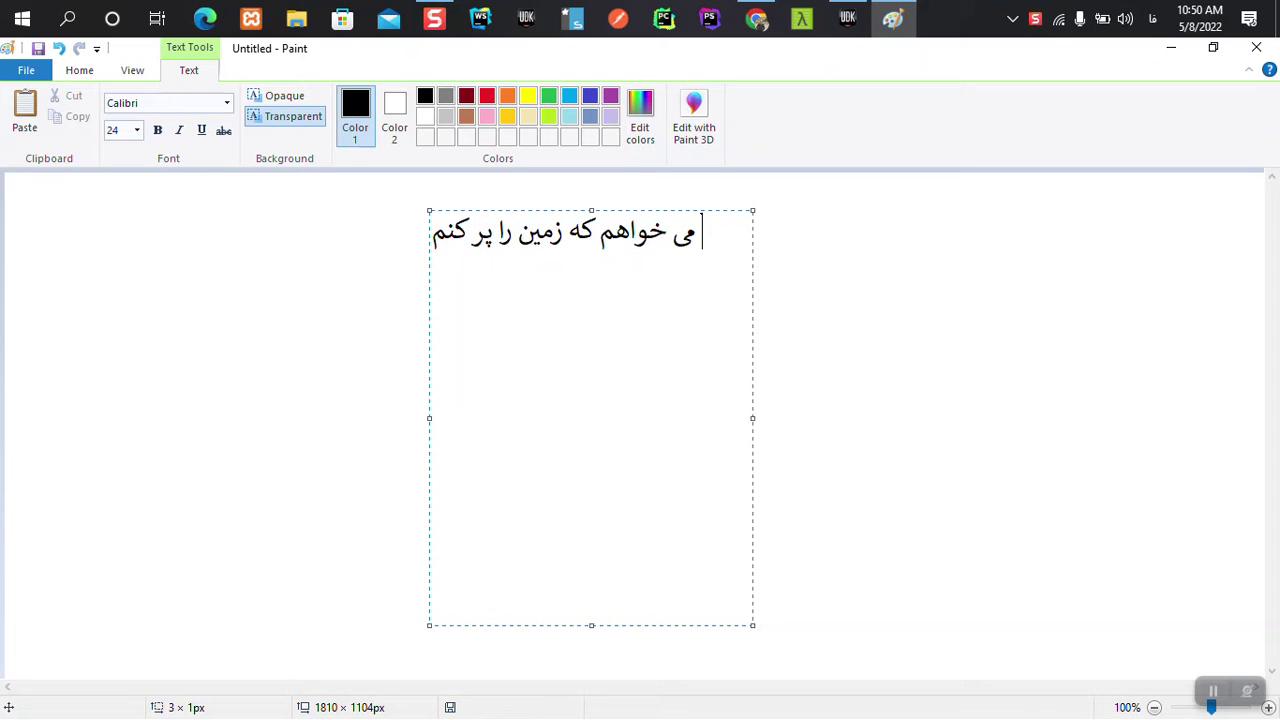
{"action": "type", "text": " حالا ب"}
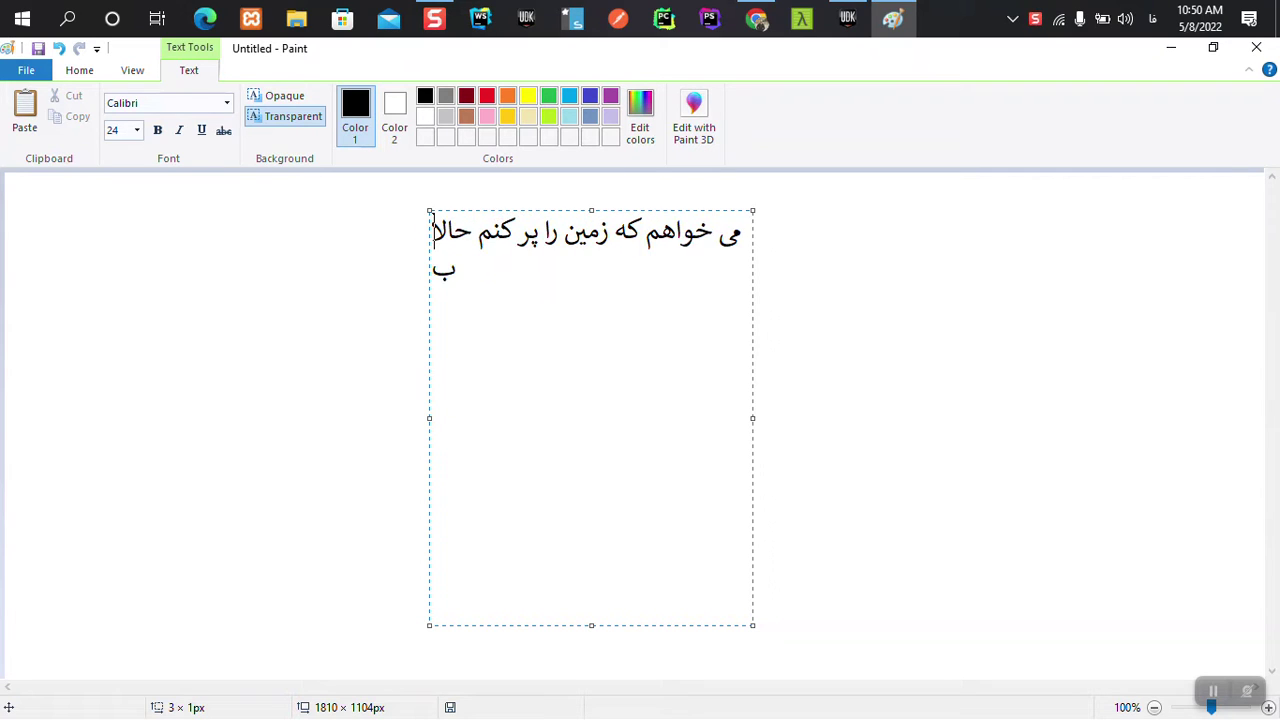
{"action": "type", "text": "ا هر کدام که"}
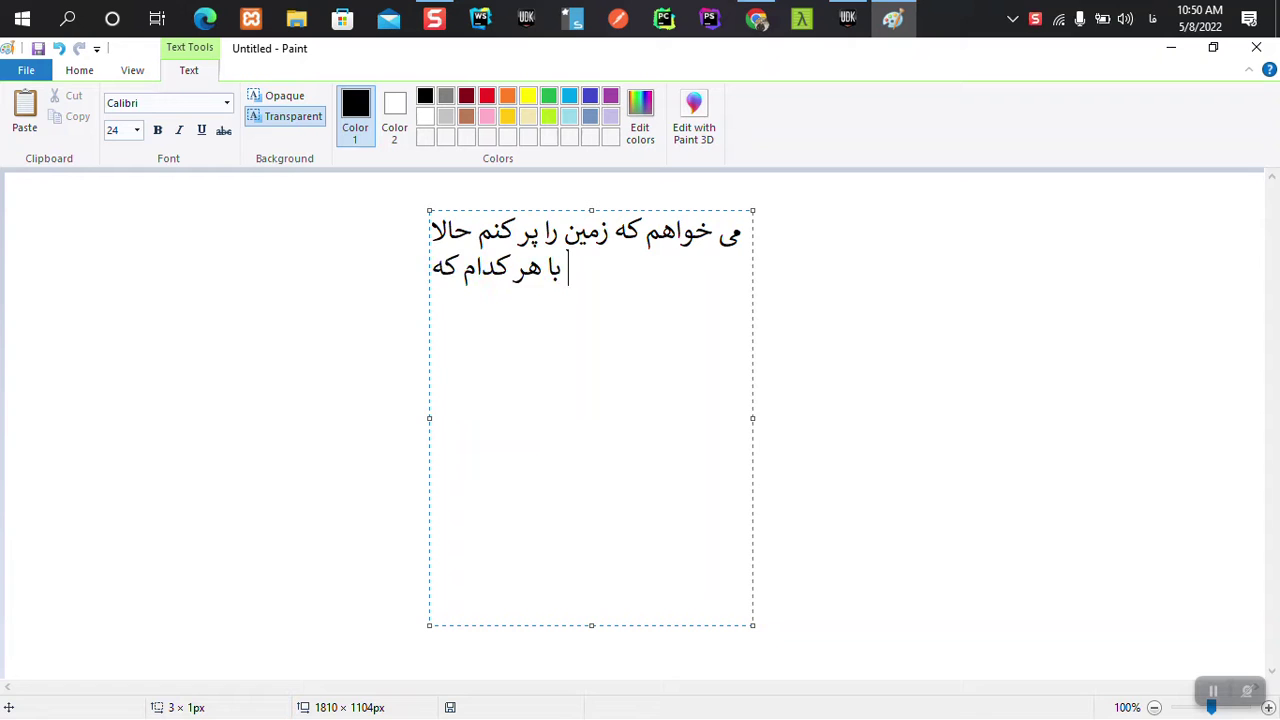
{"action": "type", "text": " دوست دارم"}
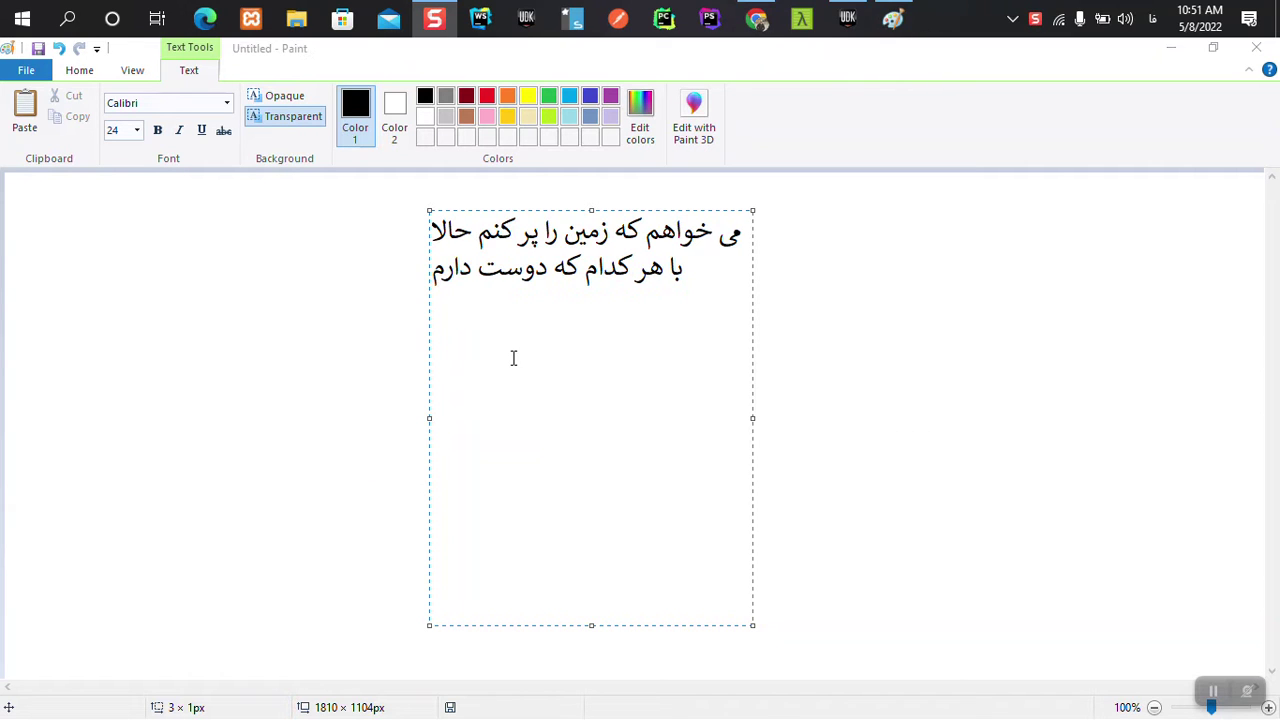
Switch to UDK and pull the perspective view back to frame the whole checkered-floor room
{"action": "left_click", "coordinate": [847, 18]}
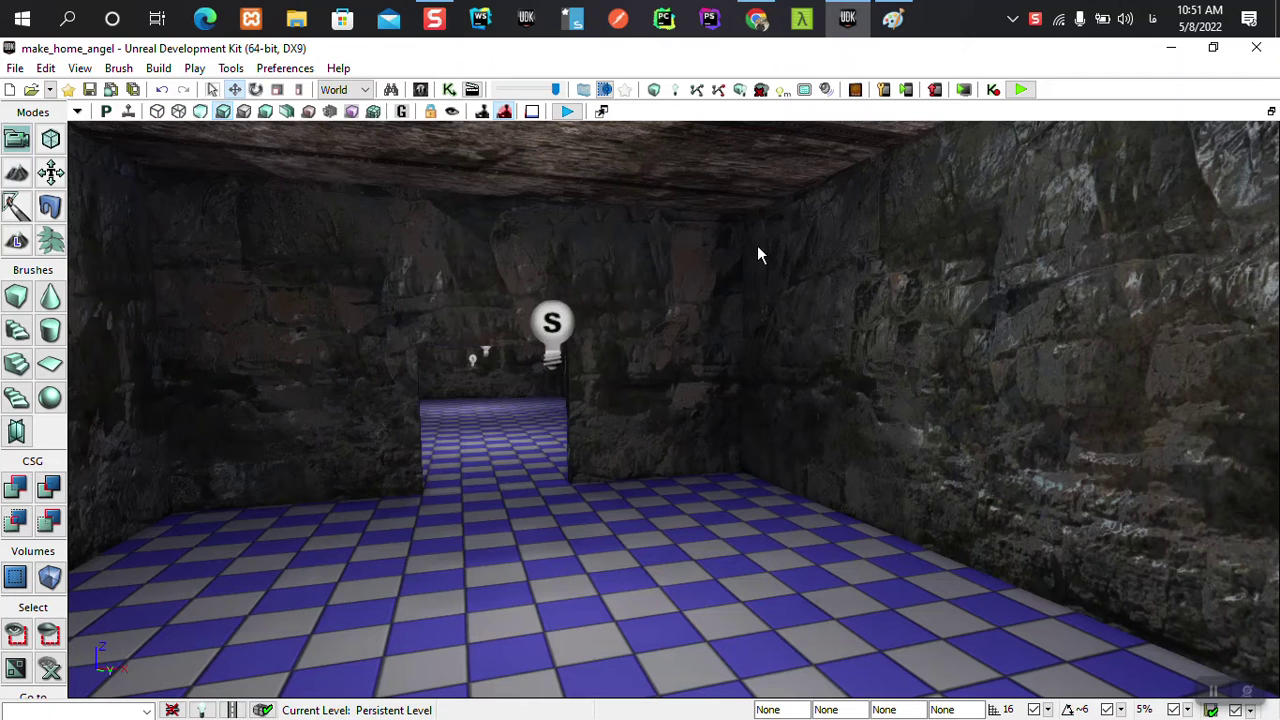
{"action": "left_click_drag", "start_coordinate": [510, 528], "coordinate": [580, 480]}
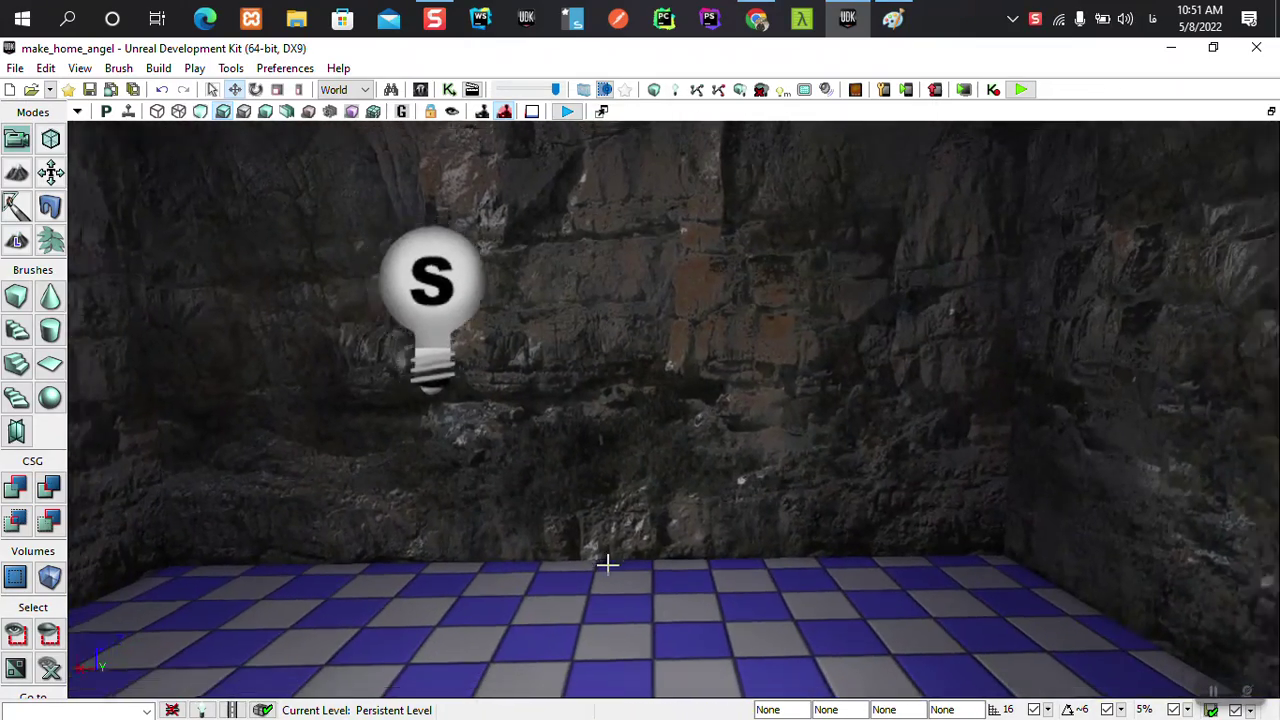
{"action": "mouse_move", "coordinate": [606, 563]}
{"action": "left_mouse_down"}
{"action": "mouse_move", "coordinate": [560, 500]}
{"action": "mouse_move", "coordinate": [490, 535]}
{"action": "left_mouse_up"}
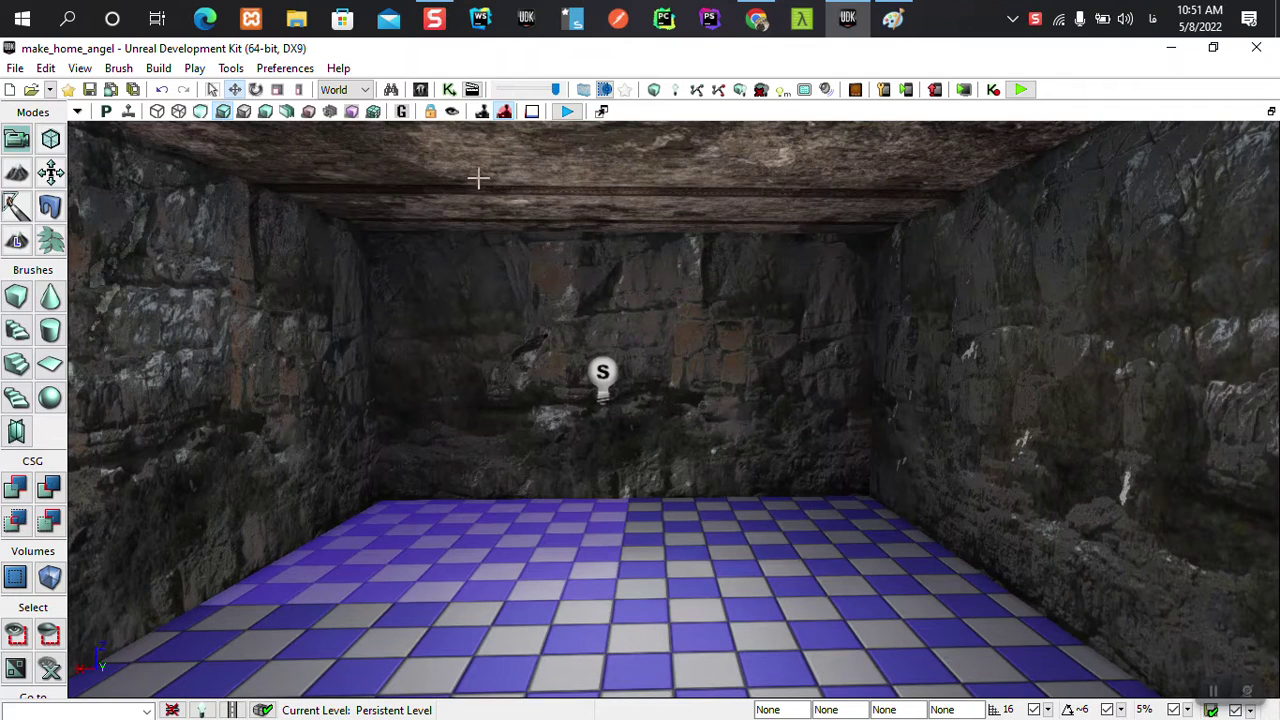
Drag the M_UN_Cave_BSP_Big_Wall rock material from the Content Browser onto the floor
{"action": "left_click", "coordinate": [424, 91]}
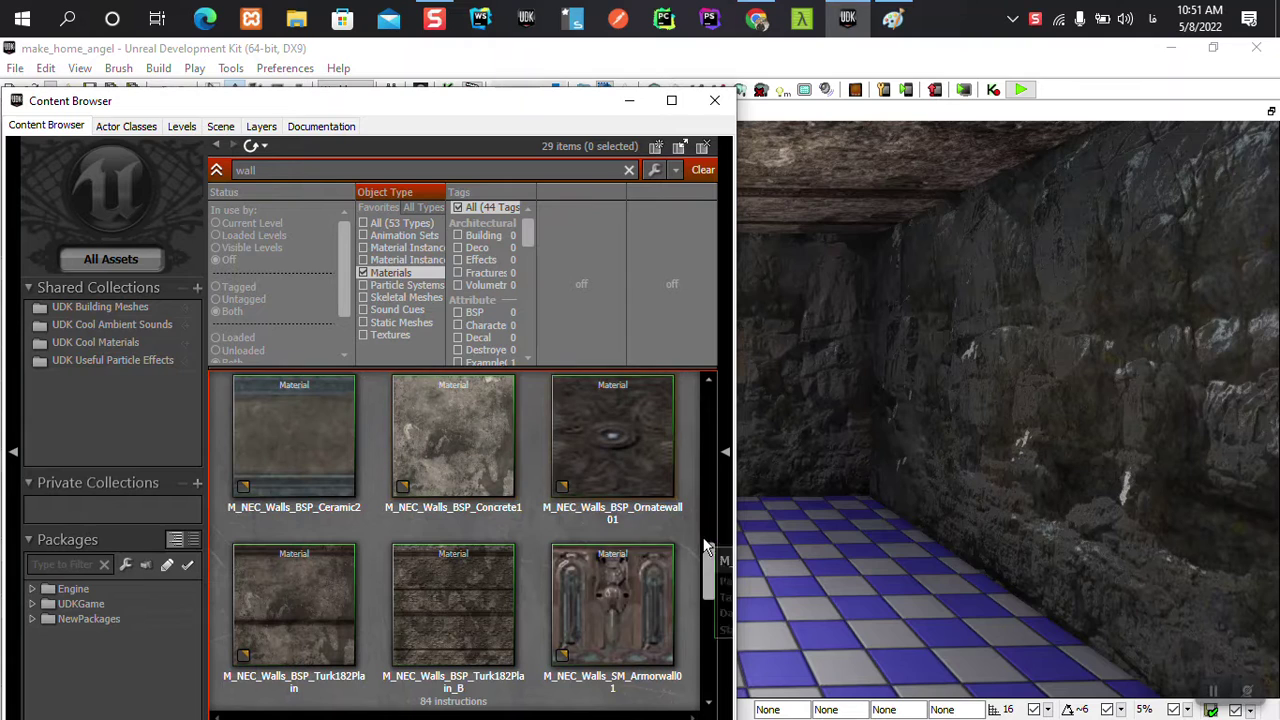
{"action": "left_click_drag", "start_coordinate": [710, 555], "coordinate": [712, 665]}
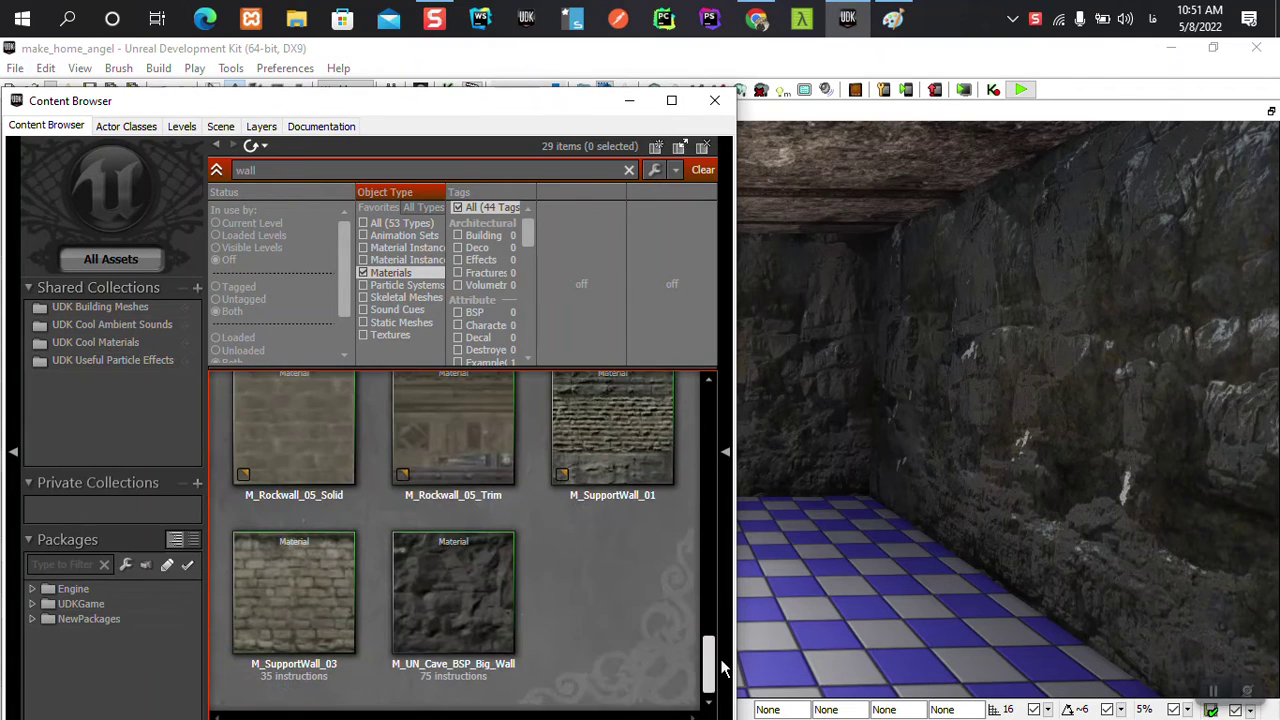
{"action": "left_click_drag", "start_coordinate": [555, 108], "coordinate": [1114, 123]}
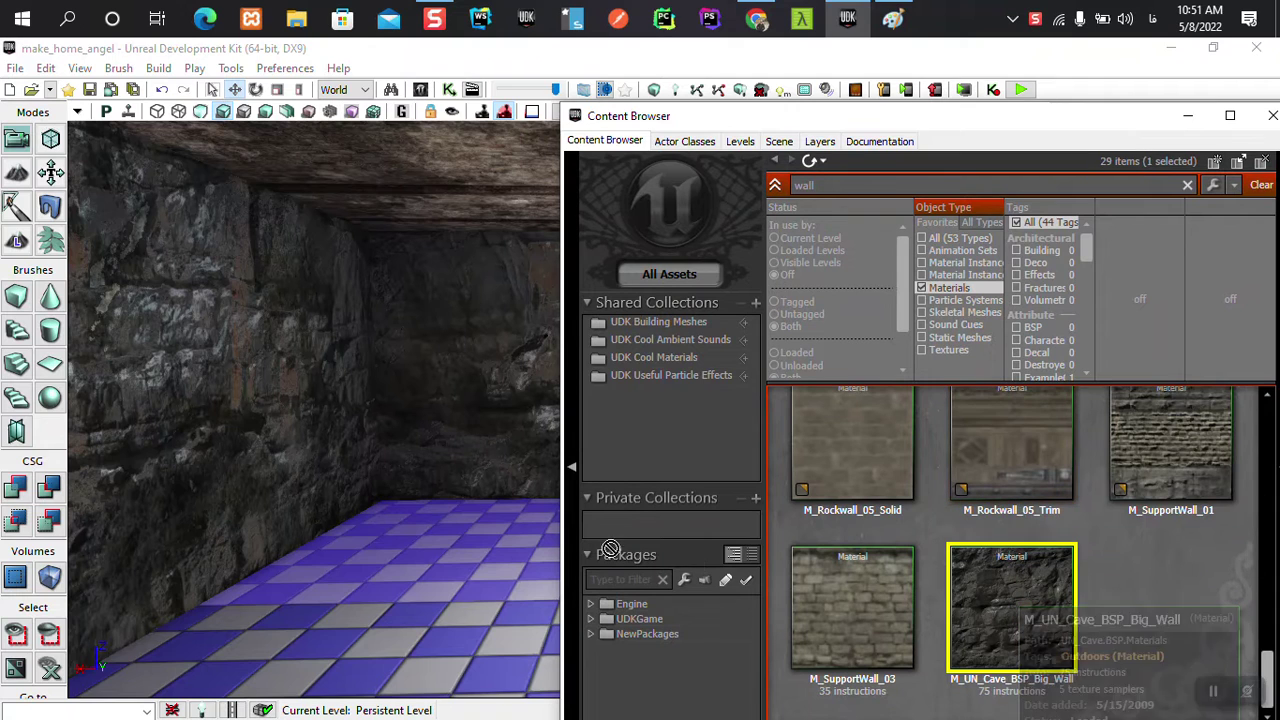
{"action": "left_click_drag", "start_coordinate": [1012, 594], "coordinate": [437, 537]}
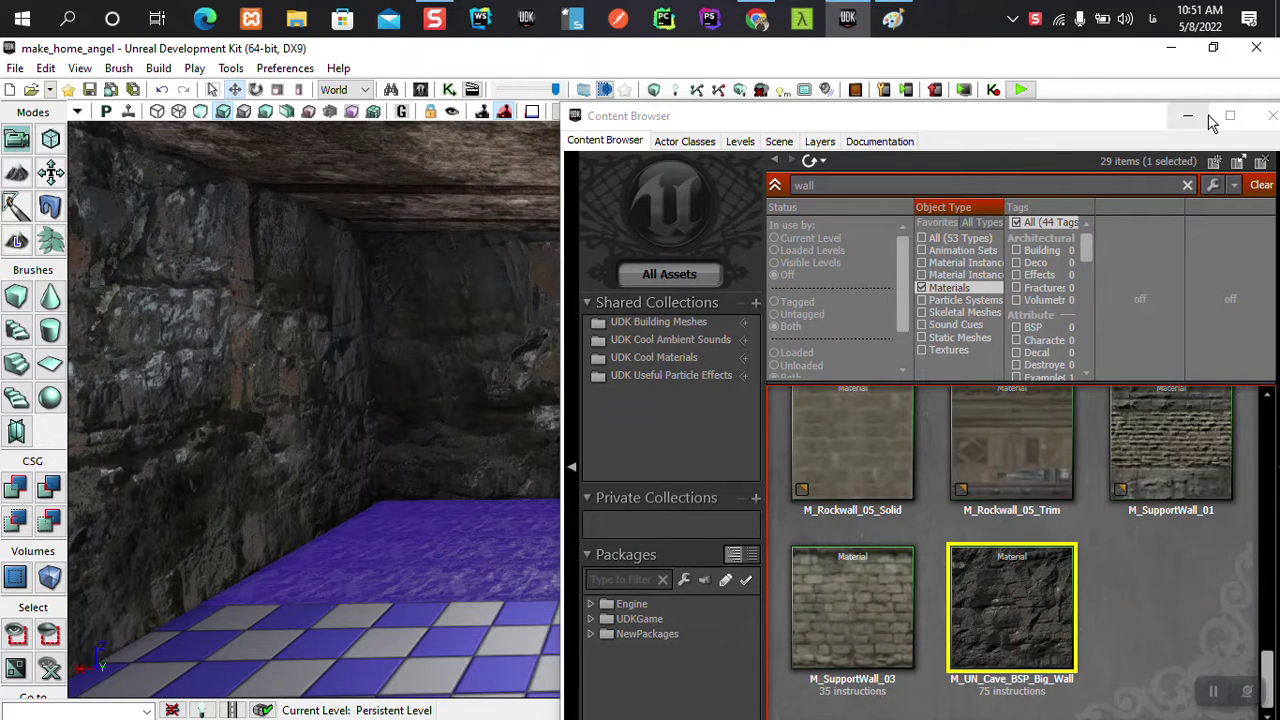
{"action": "left_click_drag", "start_coordinate": [1150, 128], "coordinate": [970, 145]}
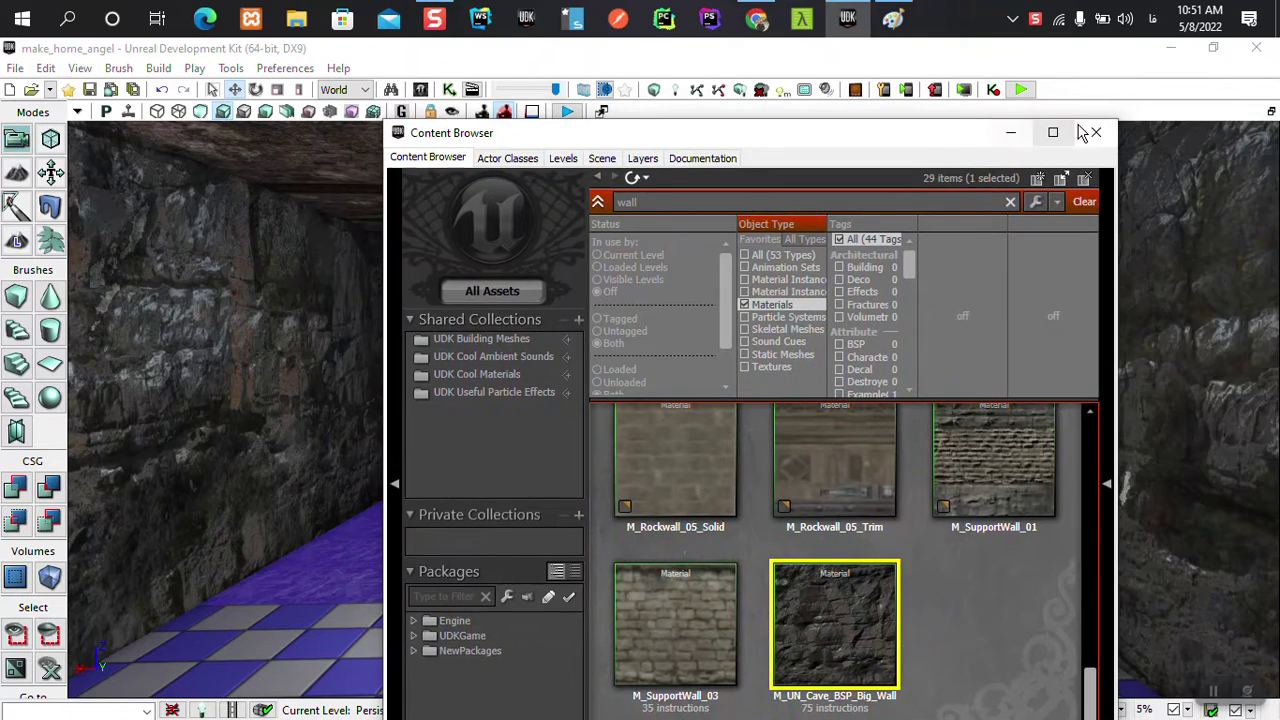
{"action": "left_click", "coordinate": [1023, 131]}
Add a Persian note line about selecting the floor and copying it to all sections
{"action": "left_click", "coordinate": [895, 18]}
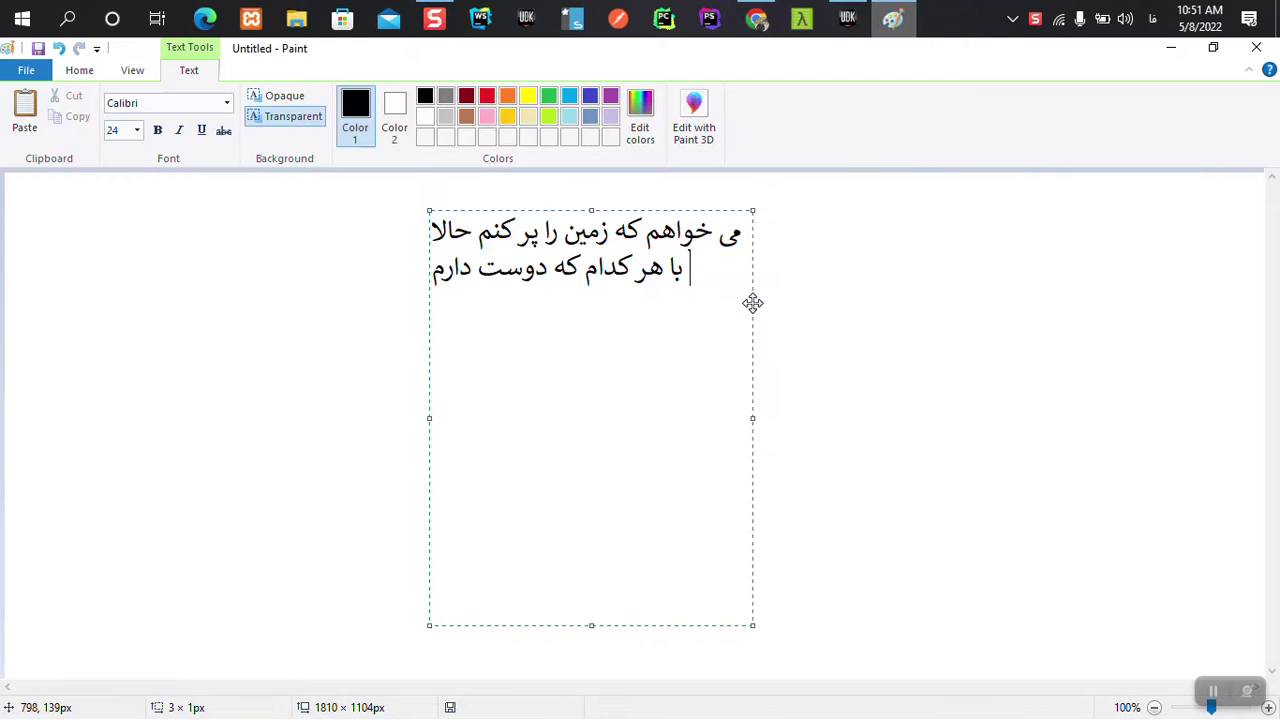
{"action": "right_click", "coordinate": [895, 18]}
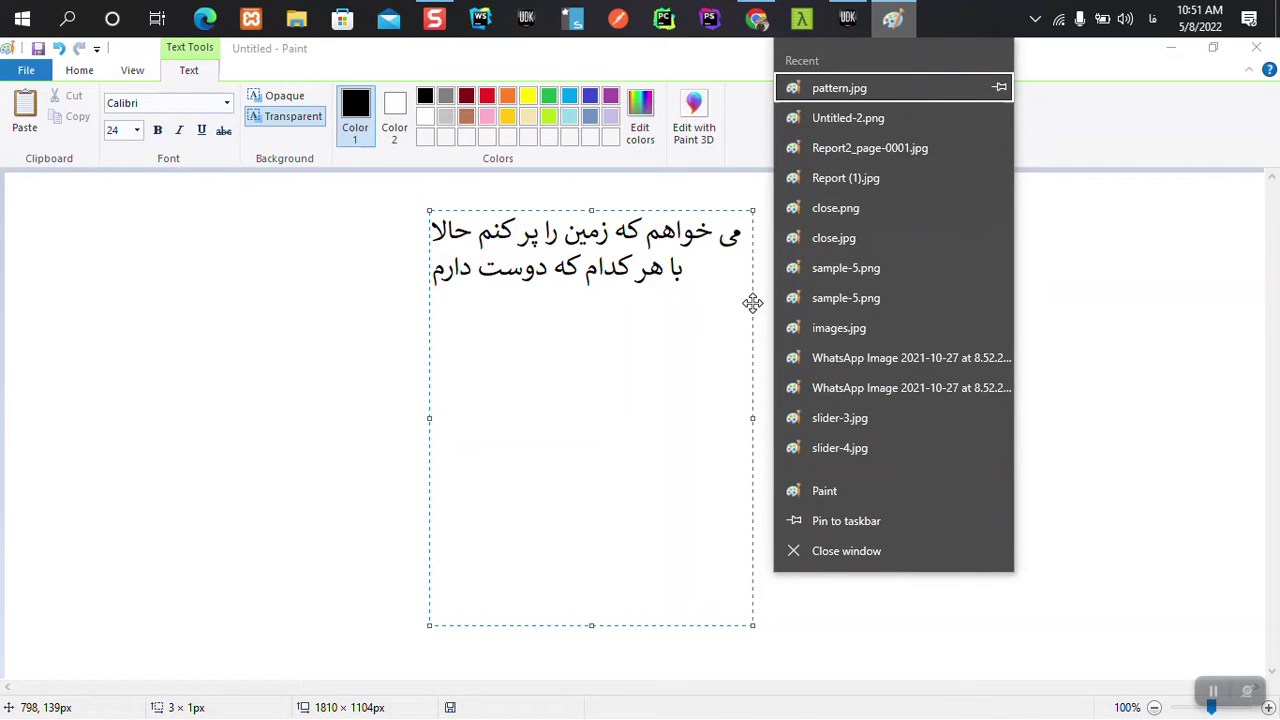
{"action": "left_click", "coordinate": [661, 295]}
{"action": "key", "text": "Return"}
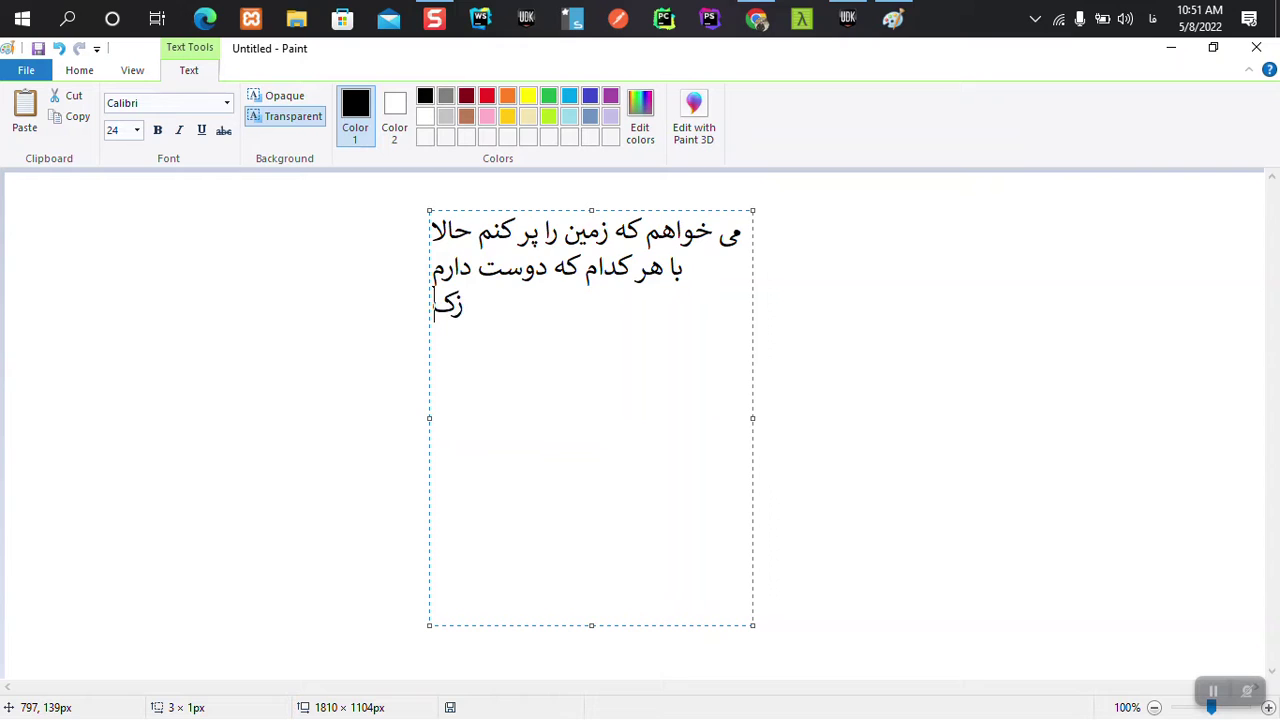
{"action": "type", "text": "ن را"}
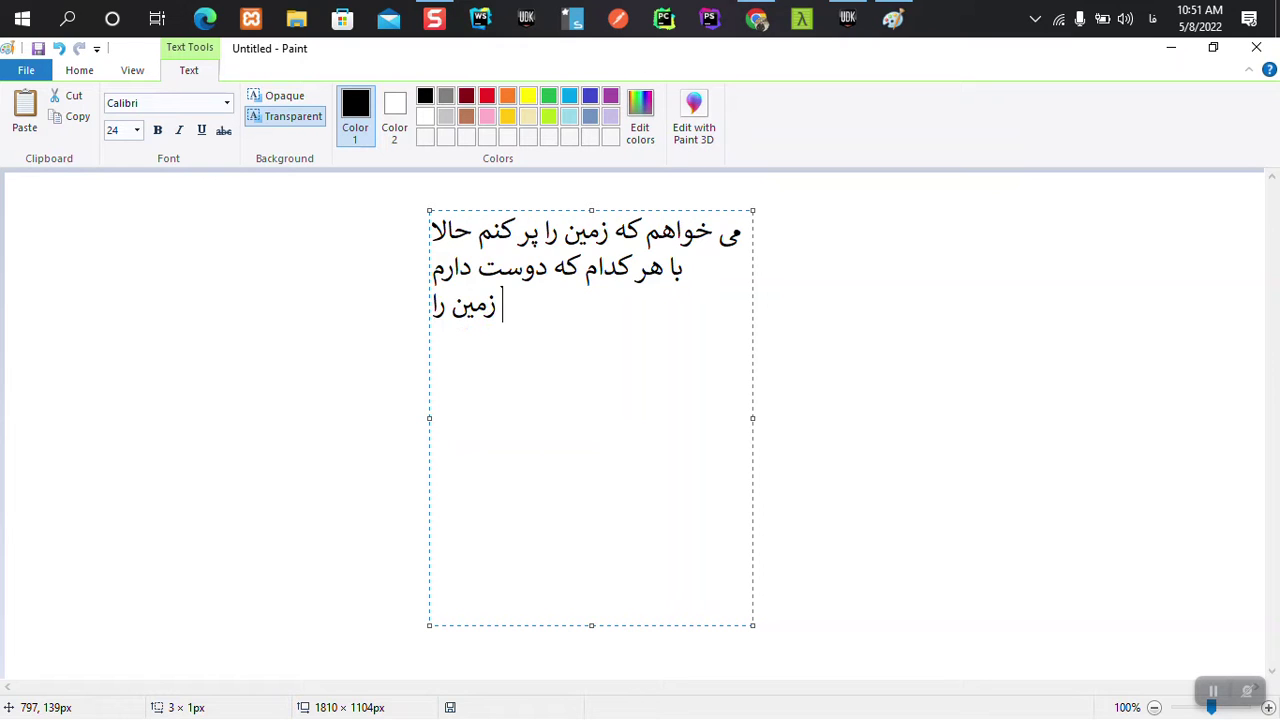
{"action": "type", "text": " انتاخب"}
{"action": "key", "text": "BackSpace"}
{"action": "key", "text": "BackSpace"}
{"action": "key", "text": "BackSpace"}
{"action": "type", "text": "حالا با هر کدام که دوست دارم زمین را انت"}
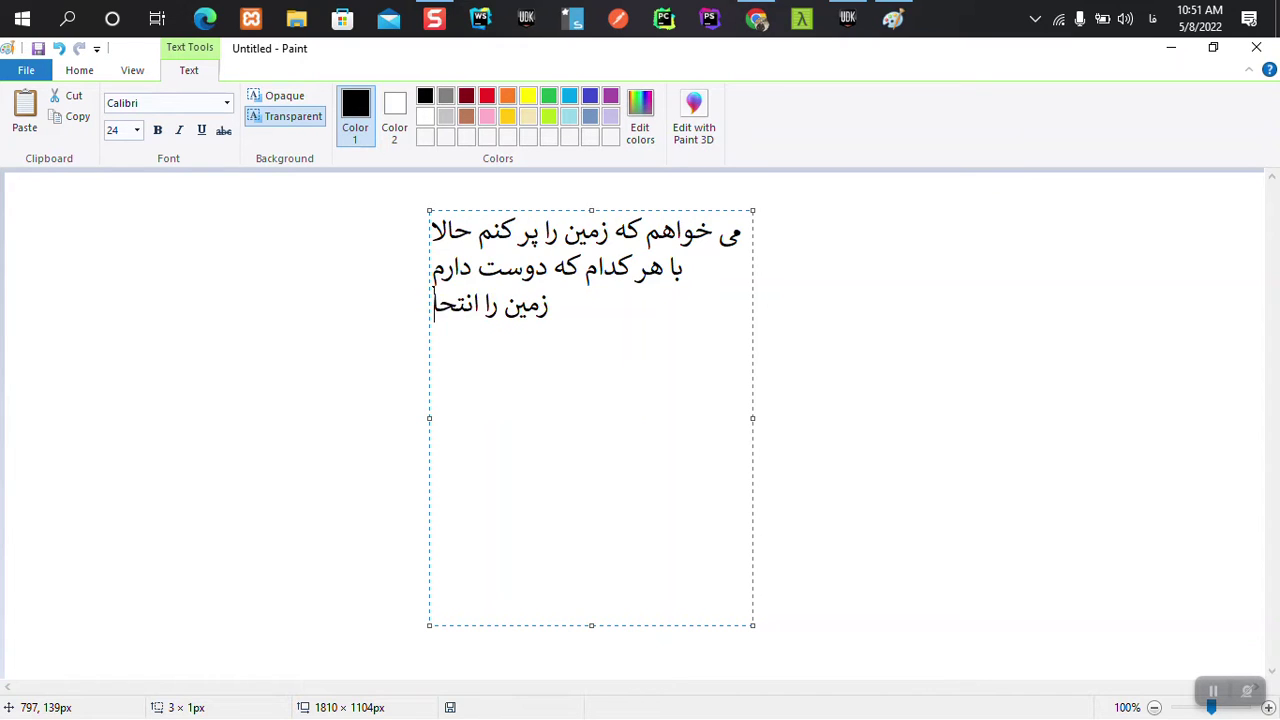
{"action": "type", "text": "خاب"}
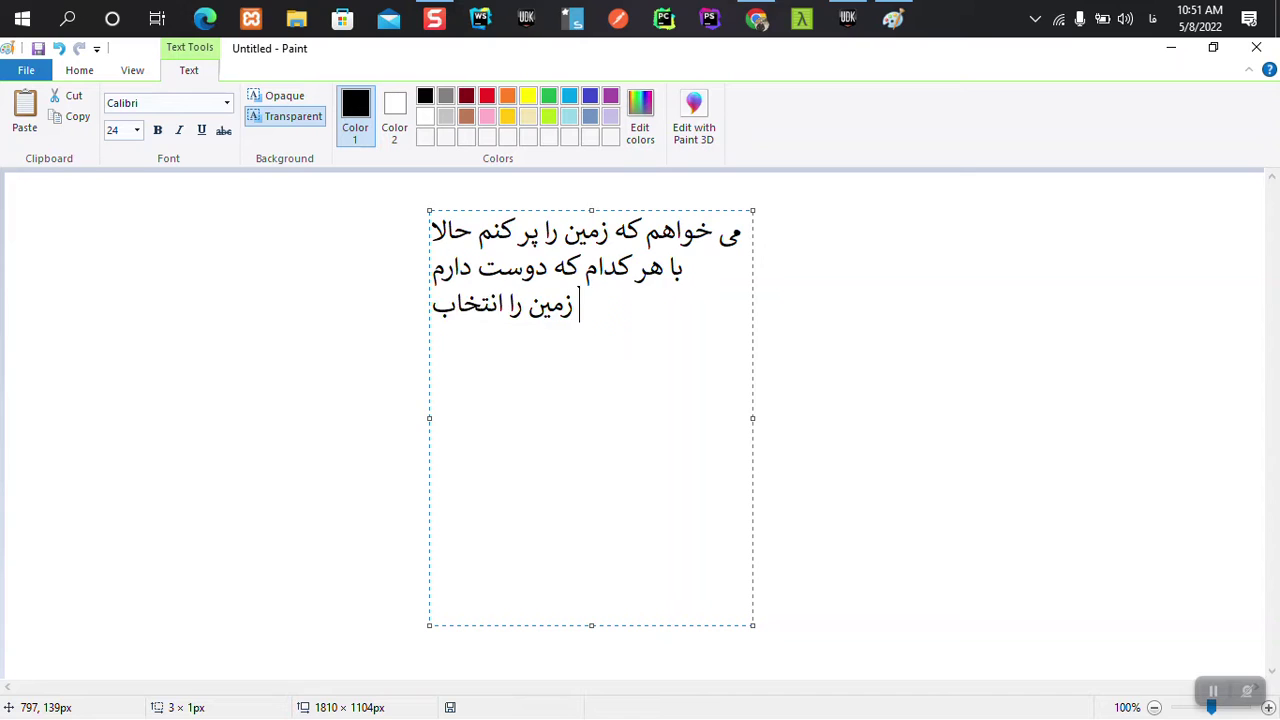
{"action": "type", "text": " کردم و"}
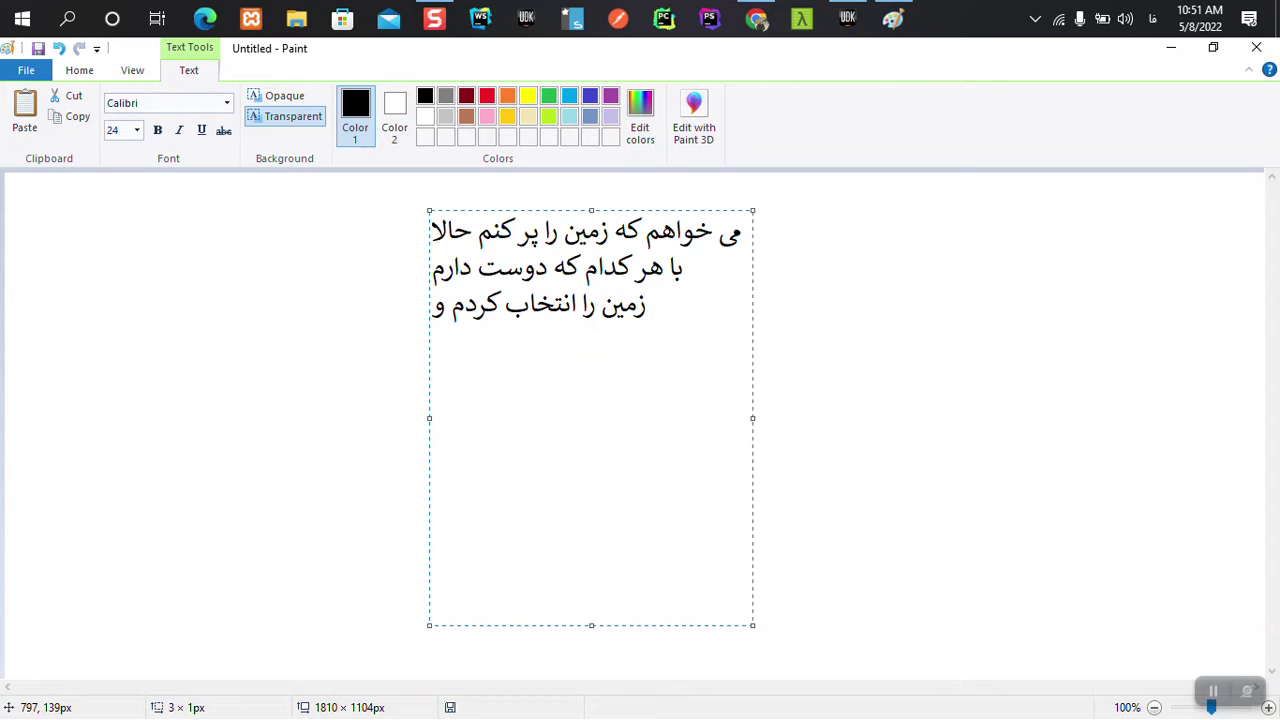
{"action": "type", "text": " کپی می خوا"}
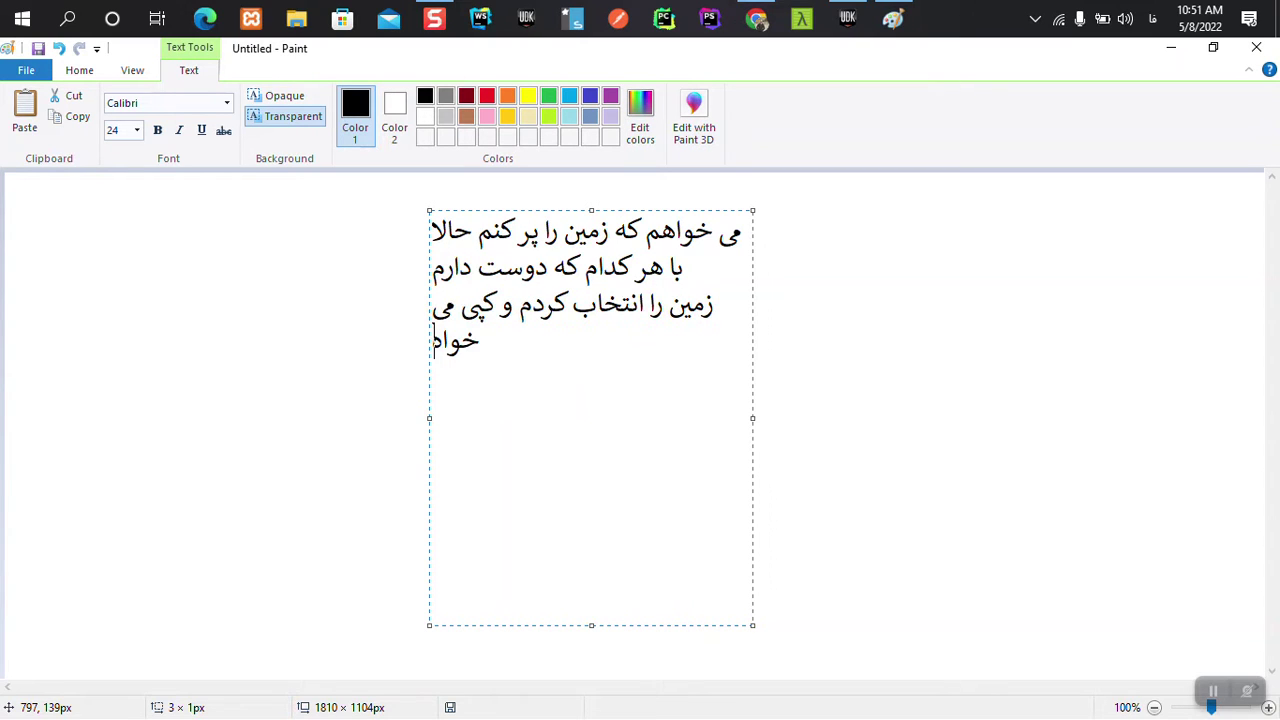
{"action": "type", "text": "هم بکنم برای "}
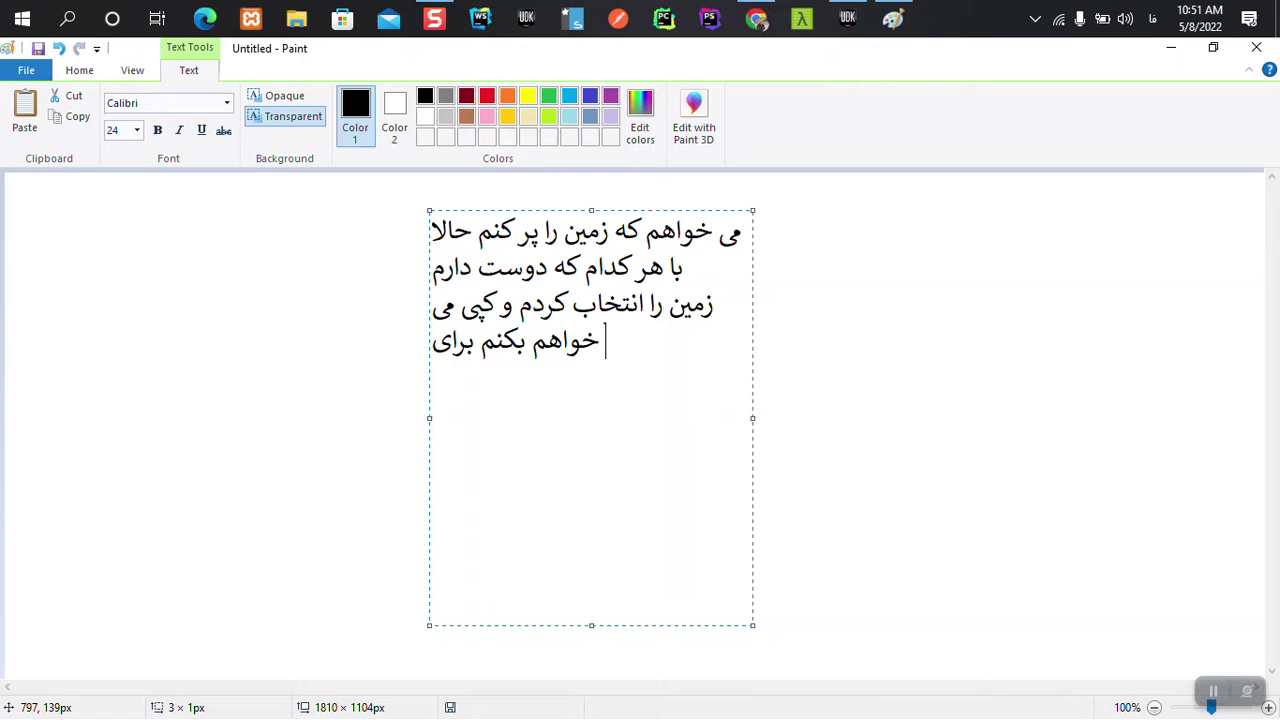
{"action": "type", "text": "همه قسمت ها"}
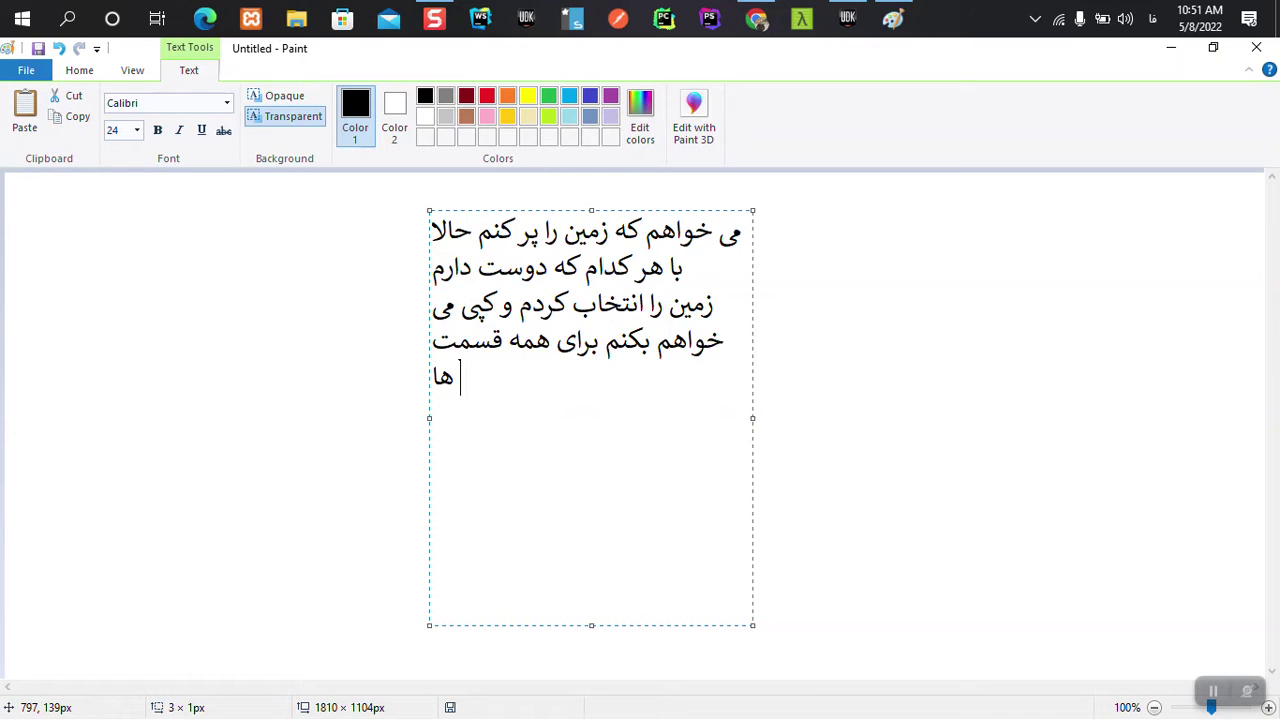
{"action": "key", "text": "alt+Tab"}
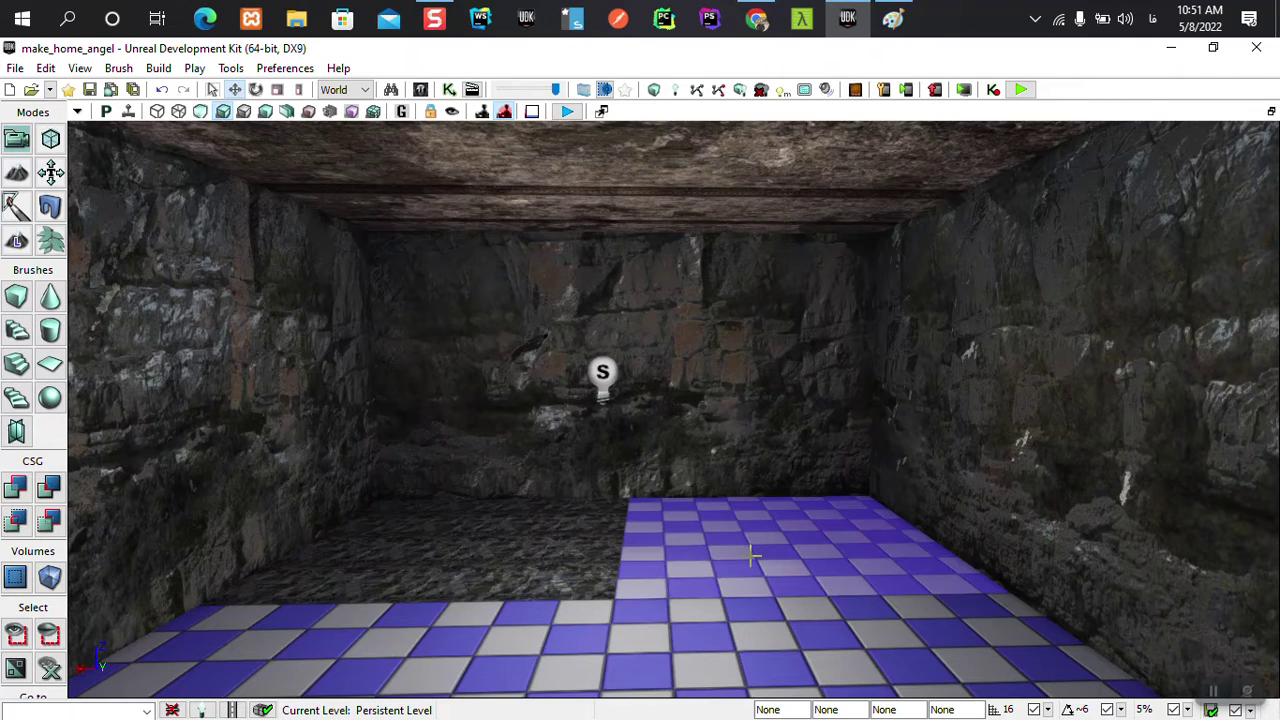
Select the left checkered floor section and frame the next corridor room in the viewport
{"action": "left_click", "coordinate": [437, 652]}
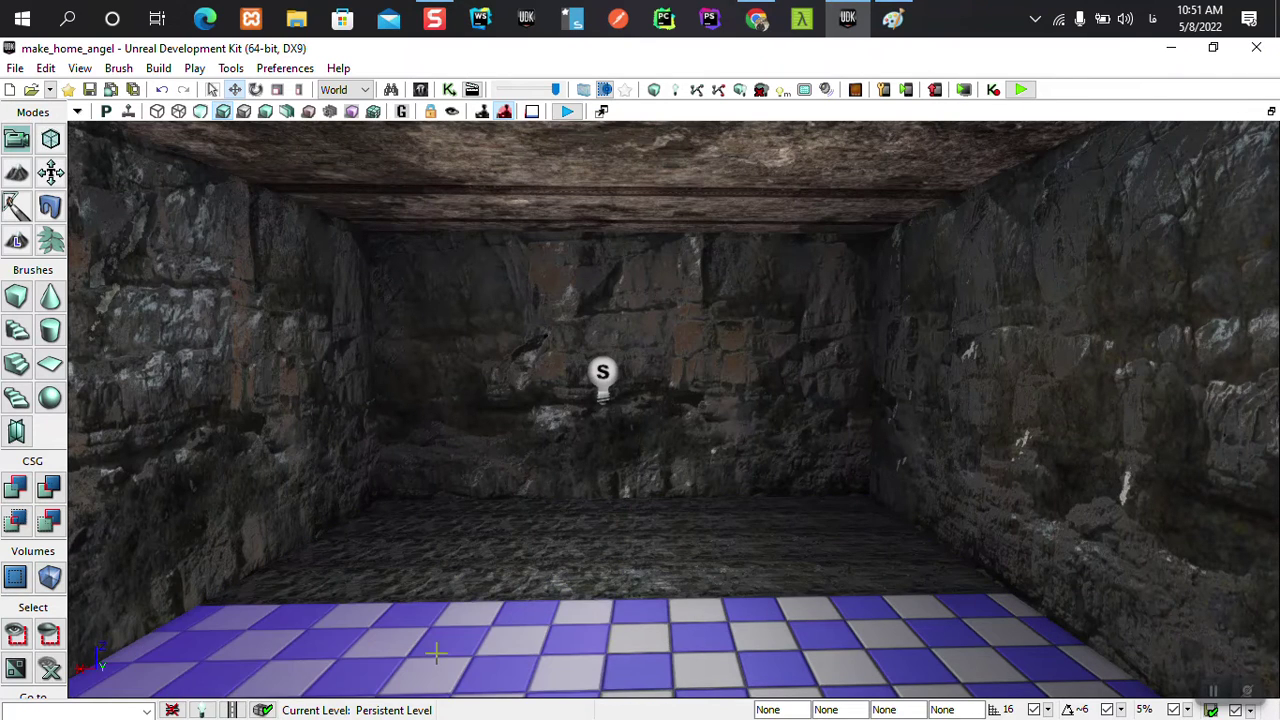
{"action": "mouse_move", "coordinate": [791, 629]}
{"action": "right_mouse_down"}
{"action": "mouse_move", "coordinate": [815, 631]}
{"action": "mouse_move", "coordinate": [777, 634]}
{"action": "right_mouse_up"}
{"action": "scroll", "coordinate": [777, 634], "scroll_direction": "down", "scroll_amount": 2}
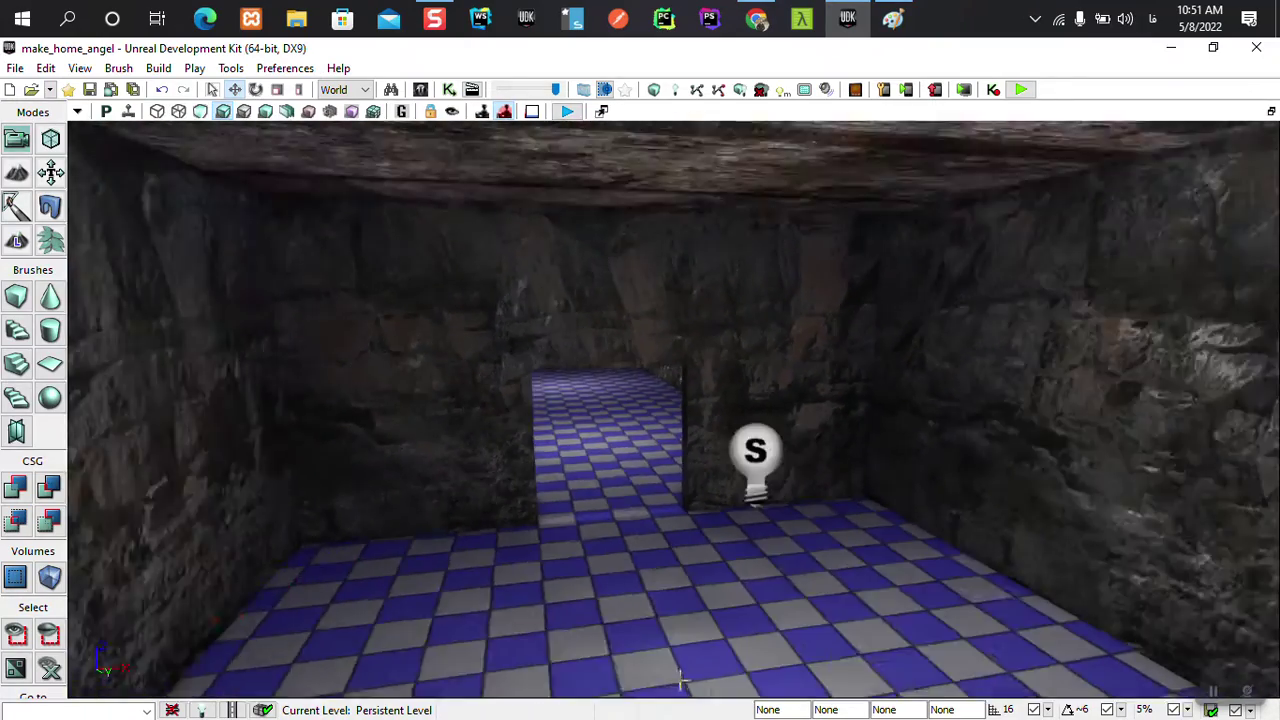
{"action": "right_click_drag", "start_coordinate": [679, 680], "coordinate": [655, 672]}
{"action": "mouse_move", "coordinate": [655, 672]}
{"action": "left_mouse_down"}
{"action": "mouse_move", "coordinate": [655, 690]}
{"action": "mouse_move", "coordinate": [533, 716]}
{"action": "left_mouse_up"}
Delete the front, back and right checkered floor strips of the first area
{"action": "left_click", "coordinate": [438, 627]}
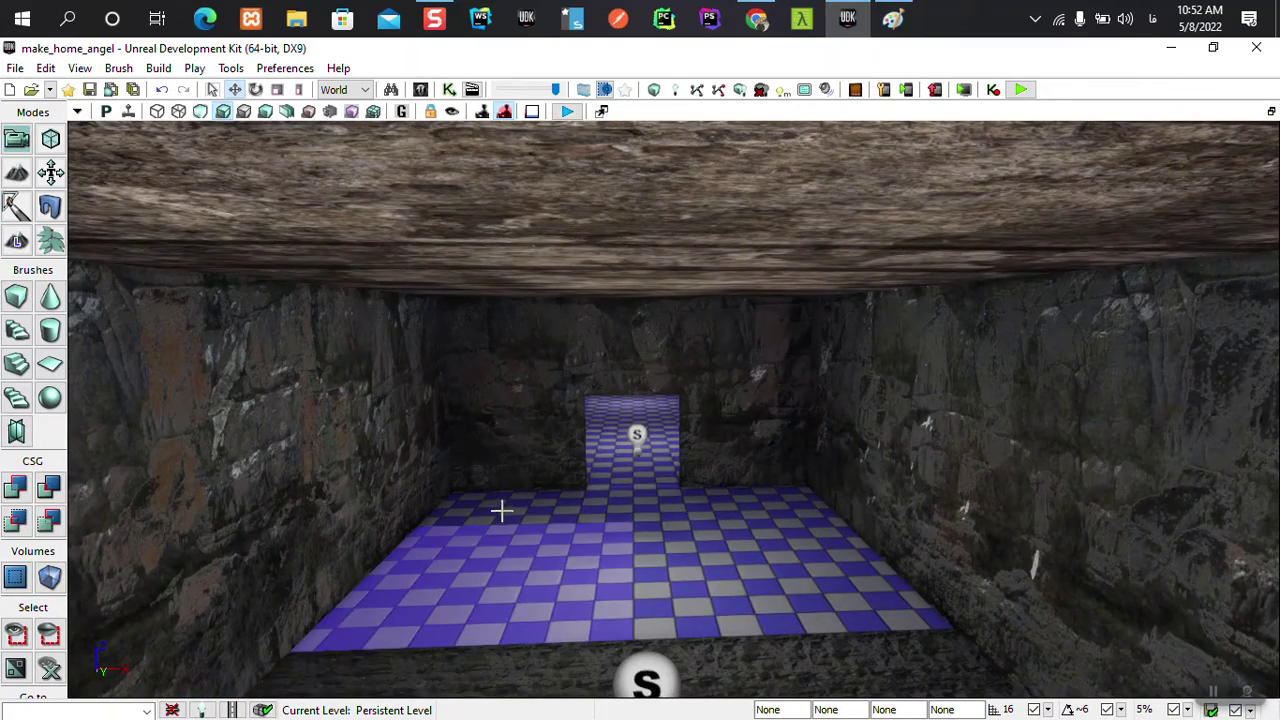
{"action": "left_click", "coordinate": [506, 508], "text": "ctrl"}
{"action": "key", "text": "Delete"}
{"action": "left_click", "coordinate": [720, 610]}
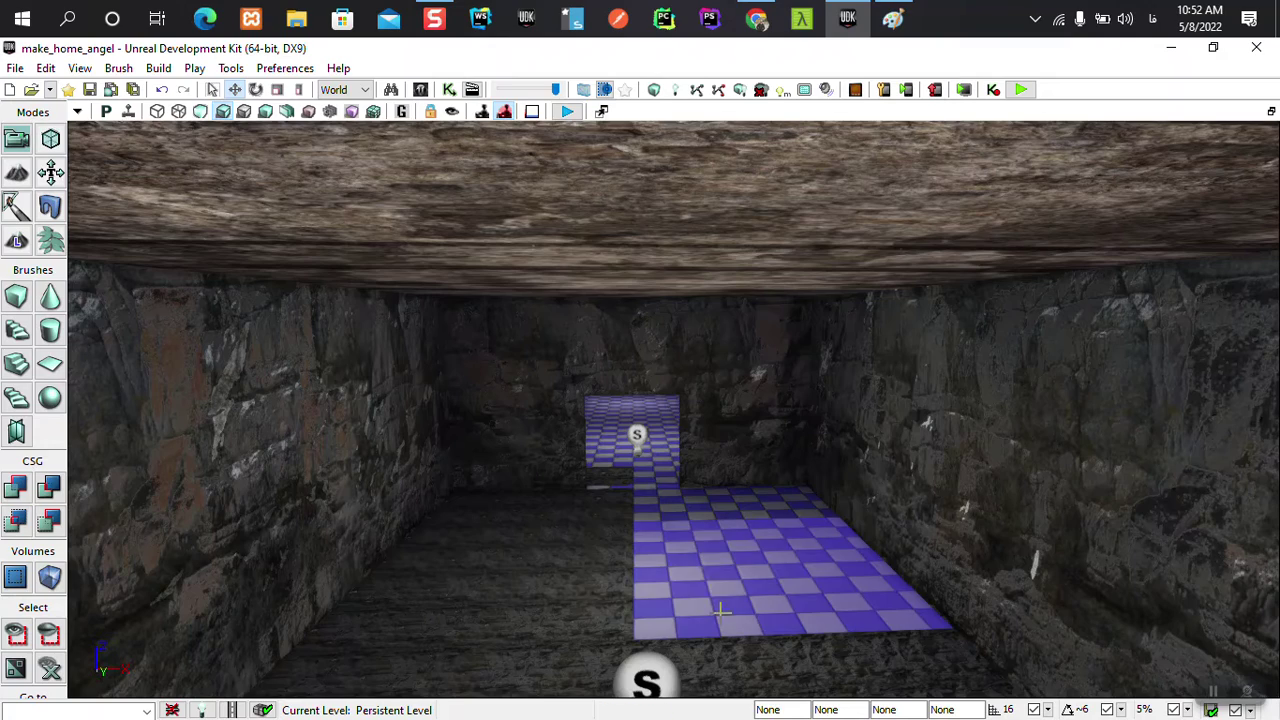
{"action": "left_click", "coordinate": [690, 498], "text": "ctrl"}
{"action": "key", "text": "Delete"}
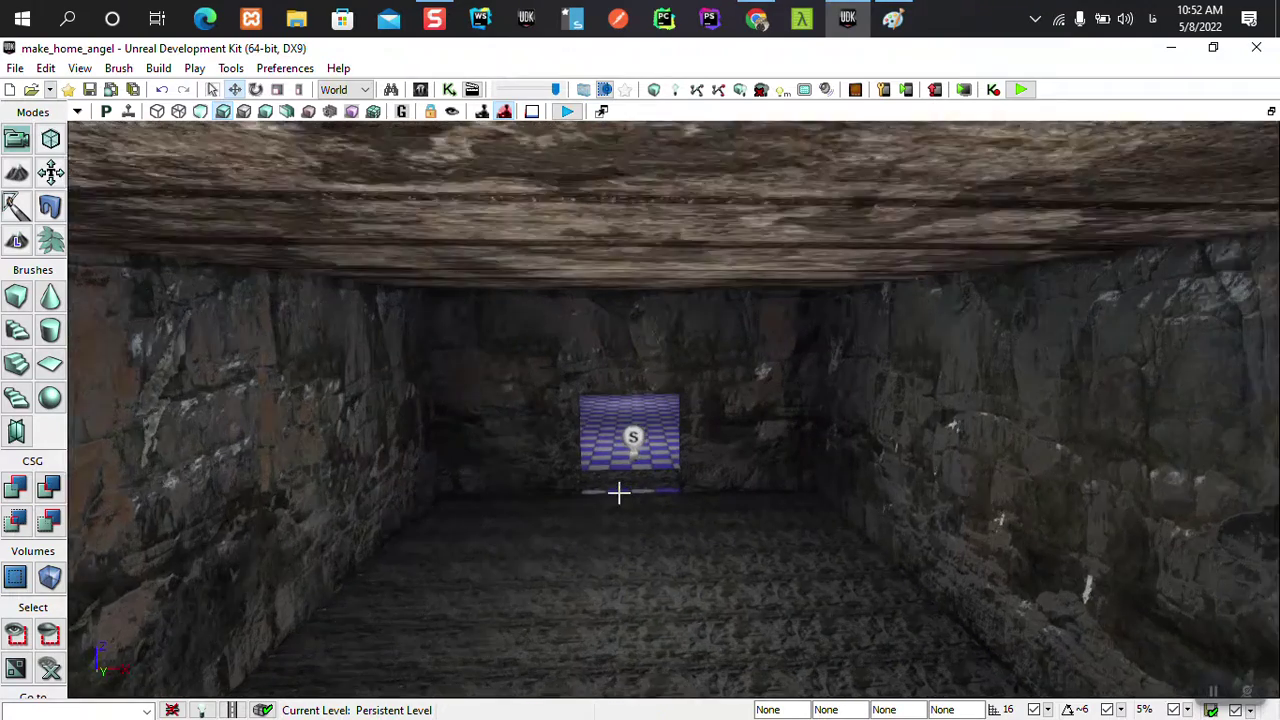
Move into the tunnel and delete its lower and front checkered floor strips
{"action": "left_click_drag", "start_coordinate": [643, 495], "coordinate": [556, 488]}
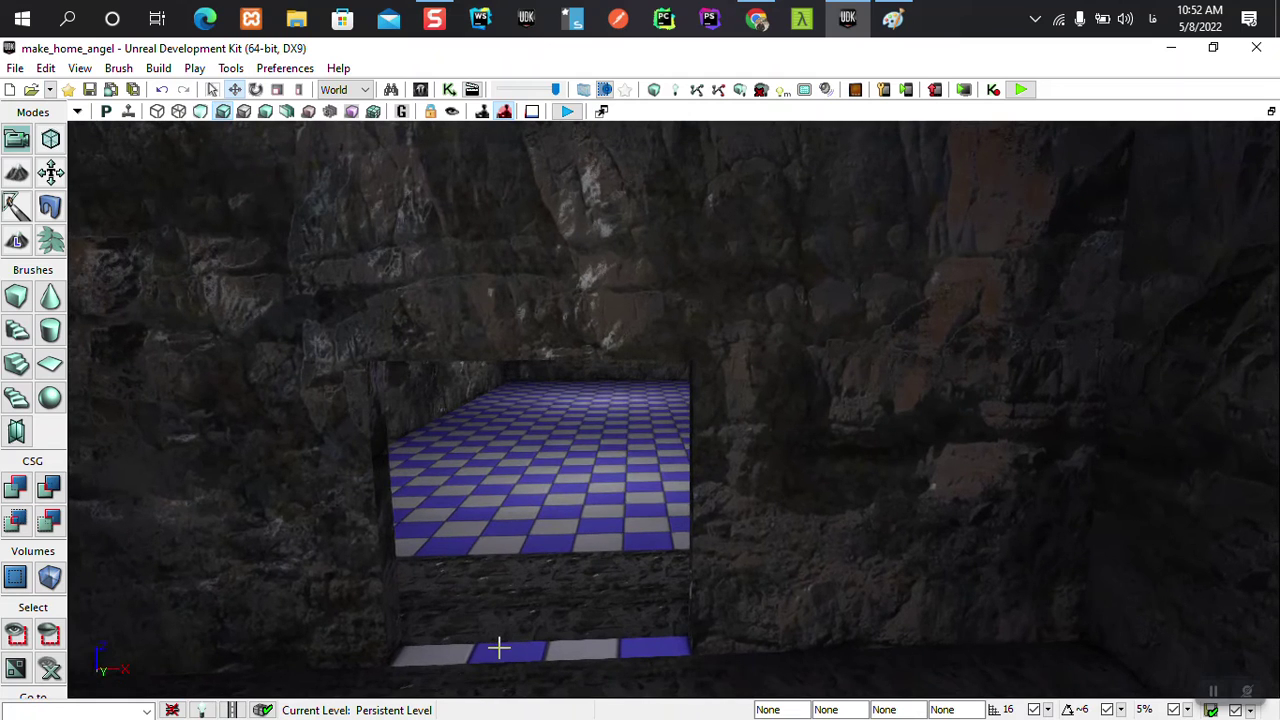
{"action": "left_click", "coordinate": [499, 648]}
{"action": "key", "text": "Delete"}
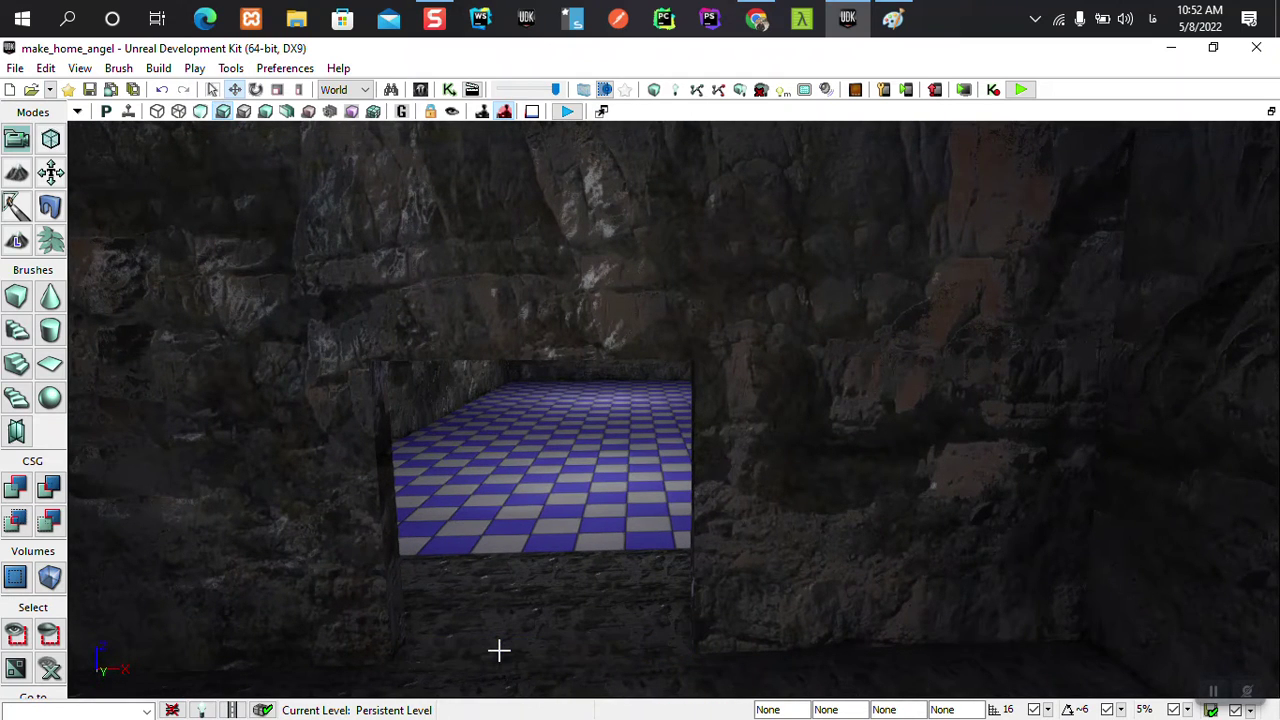
{"action": "left_click", "coordinate": [551, 536]}
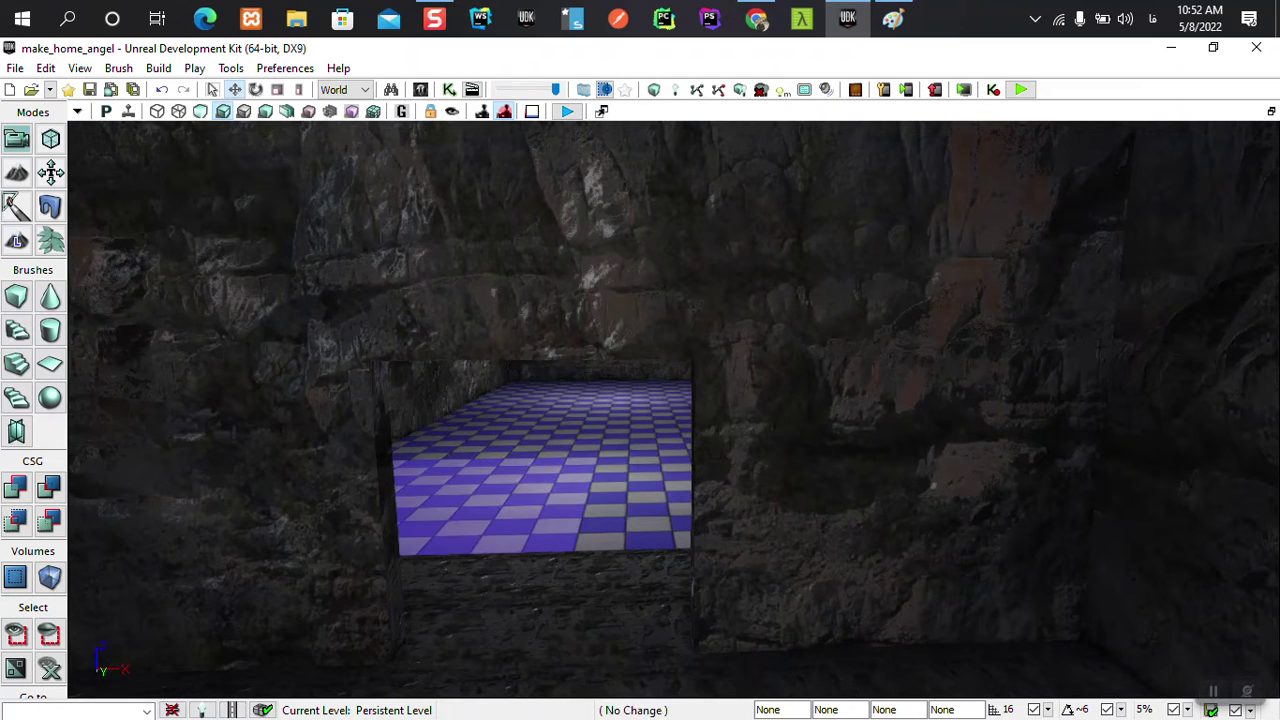
{"action": "left_click", "coordinate": [631, 500], "text": "ctrl"}
{"action": "key", "text": "Delete"}
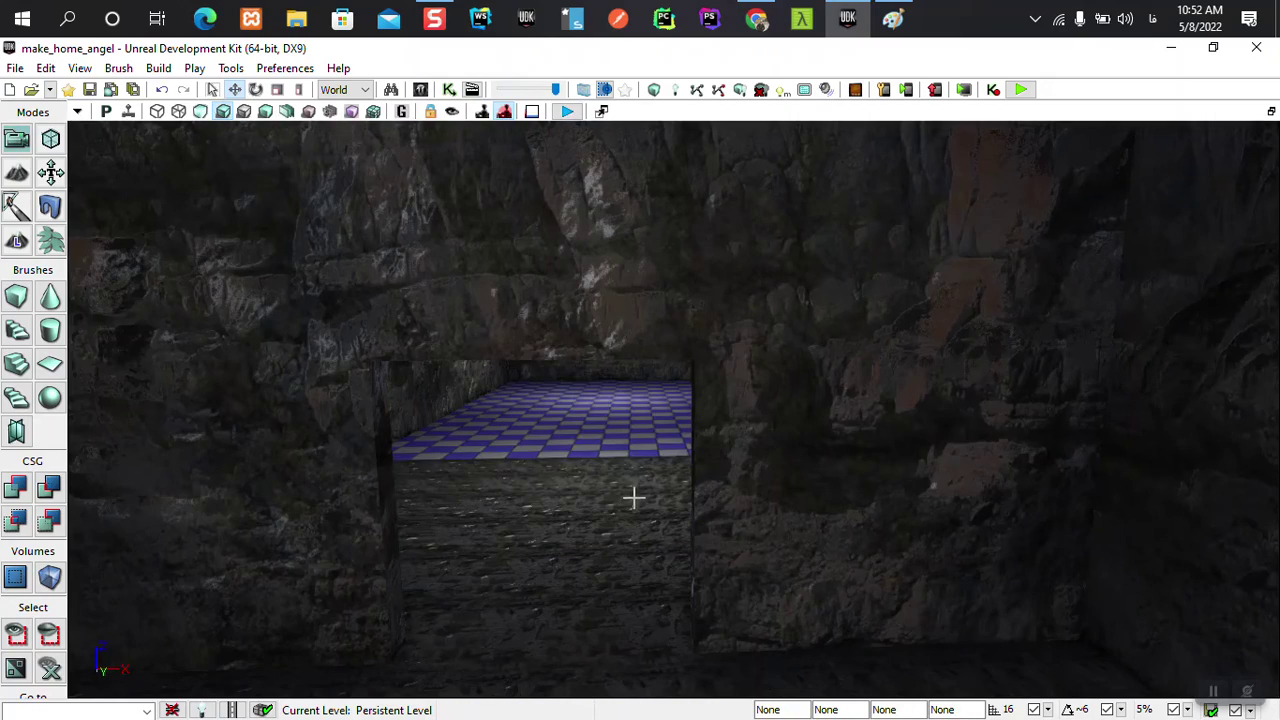
Fly deeper into the tunnel and select the remaining checkered floor, ending on the back-wall piece
{"action": "left_click_drag", "start_coordinate": [633, 497], "coordinate": [626, 443]}
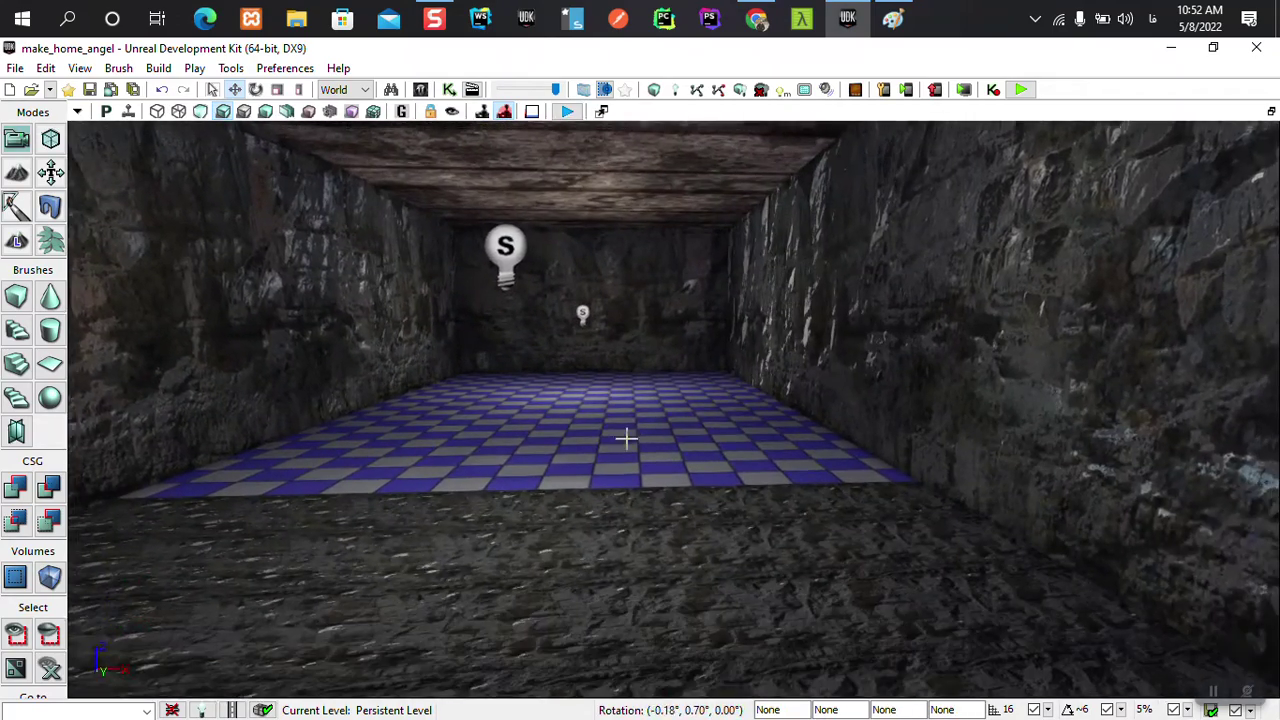
{"action": "right_click", "coordinate": [626, 443]}
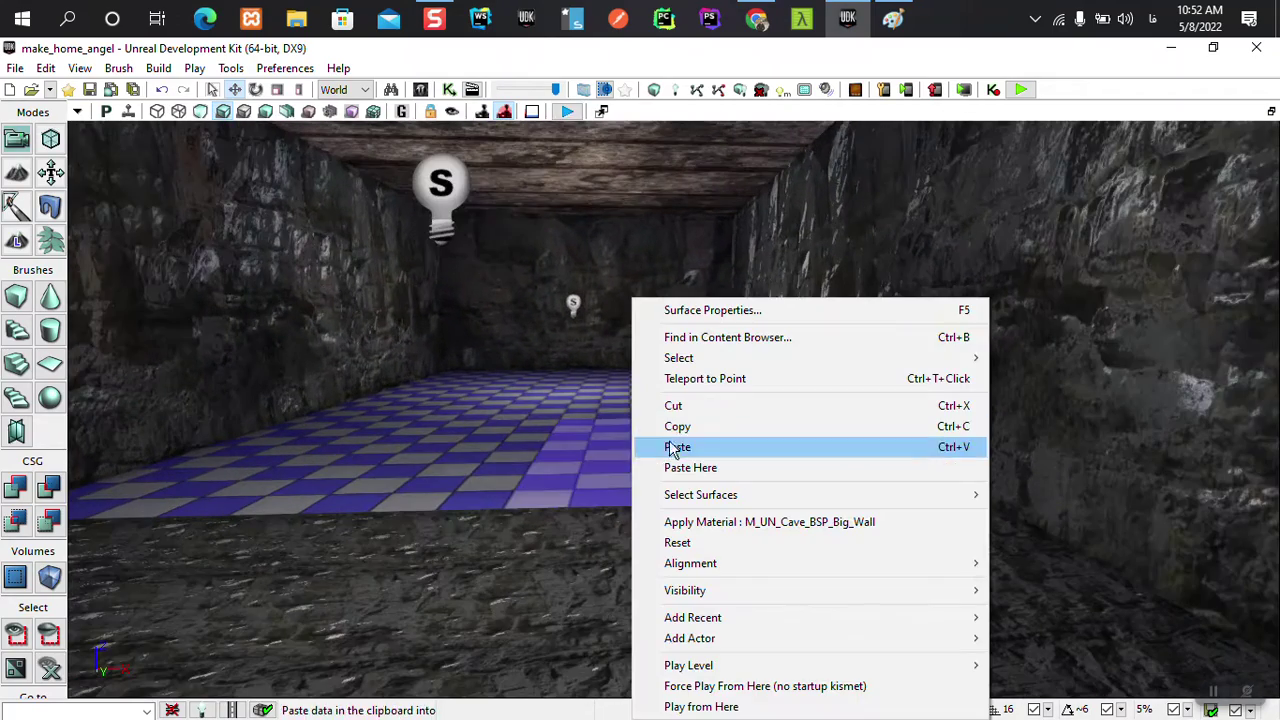
{"action": "left_click", "coordinate": [428, 463]}
{"action": "mouse_move", "coordinate": [428, 463]}
{"action": "left_mouse_down"}
{"action": "mouse_move", "coordinate": [321, 428]}
{"action": "mouse_move", "coordinate": [394, 453]}
{"action": "mouse_move", "coordinate": [440, 440]}
{"action": "mouse_move", "coordinate": [394, 500]}
{"action": "left_mouse_up"}
{"action": "mouse_move", "coordinate": [394, 471]}
{"action": "right_mouse_down"}
{"action": "mouse_move", "coordinate": [394, 520]}
{"action": "mouse_move", "coordinate": [394, 466]}
{"action": "right_mouse_up"}
{"action": "left_click", "coordinate": [538, 498]}
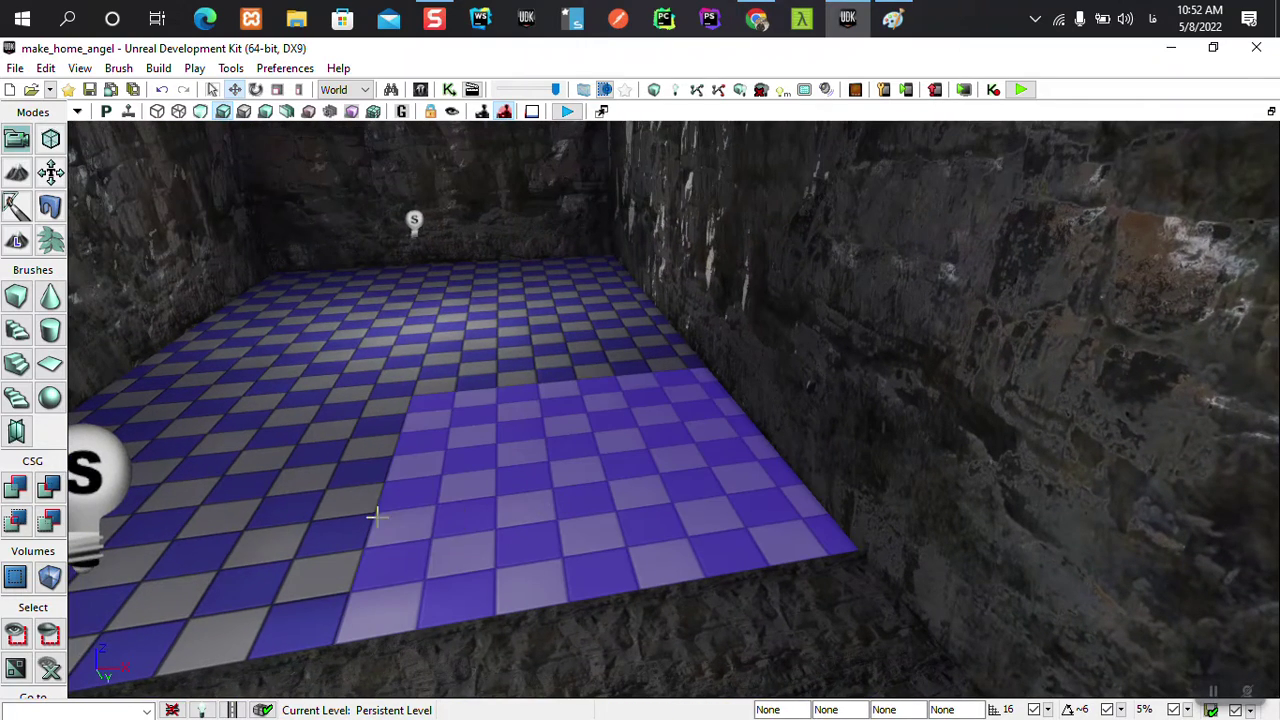
{"action": "left_click", "coordinate": [303, 475]}
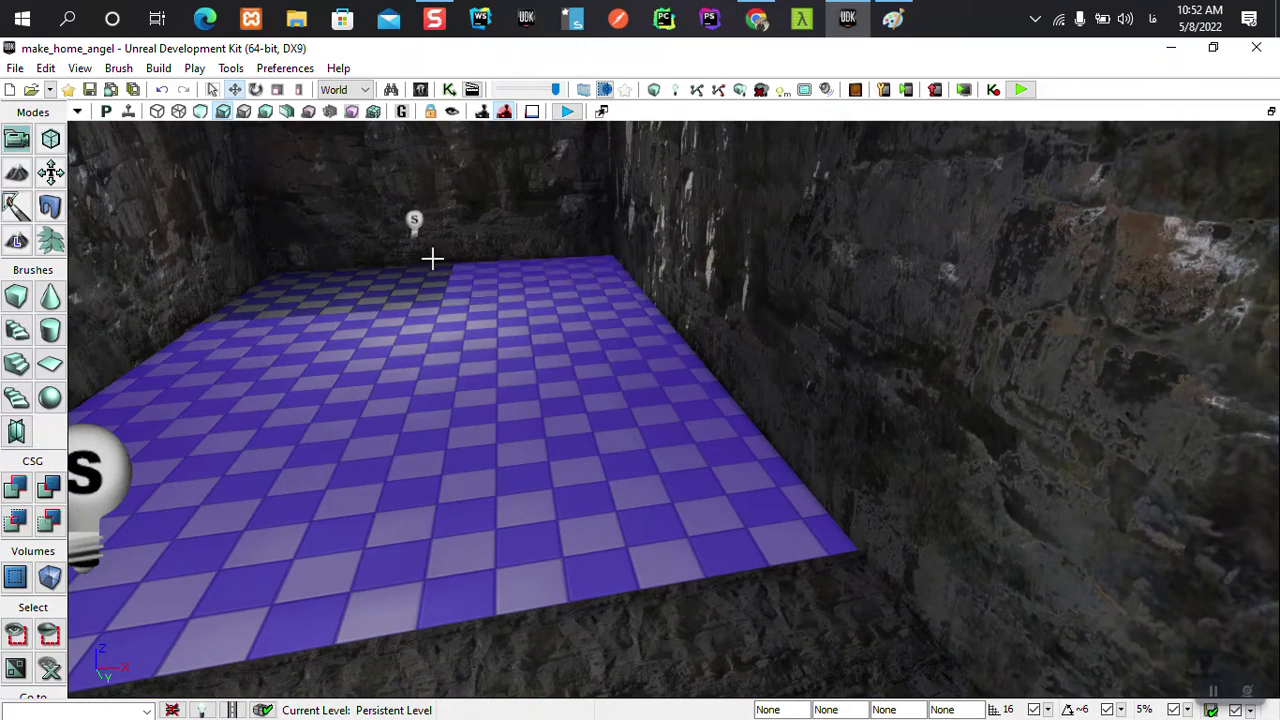
{"action": "key", "text": "Escape"}
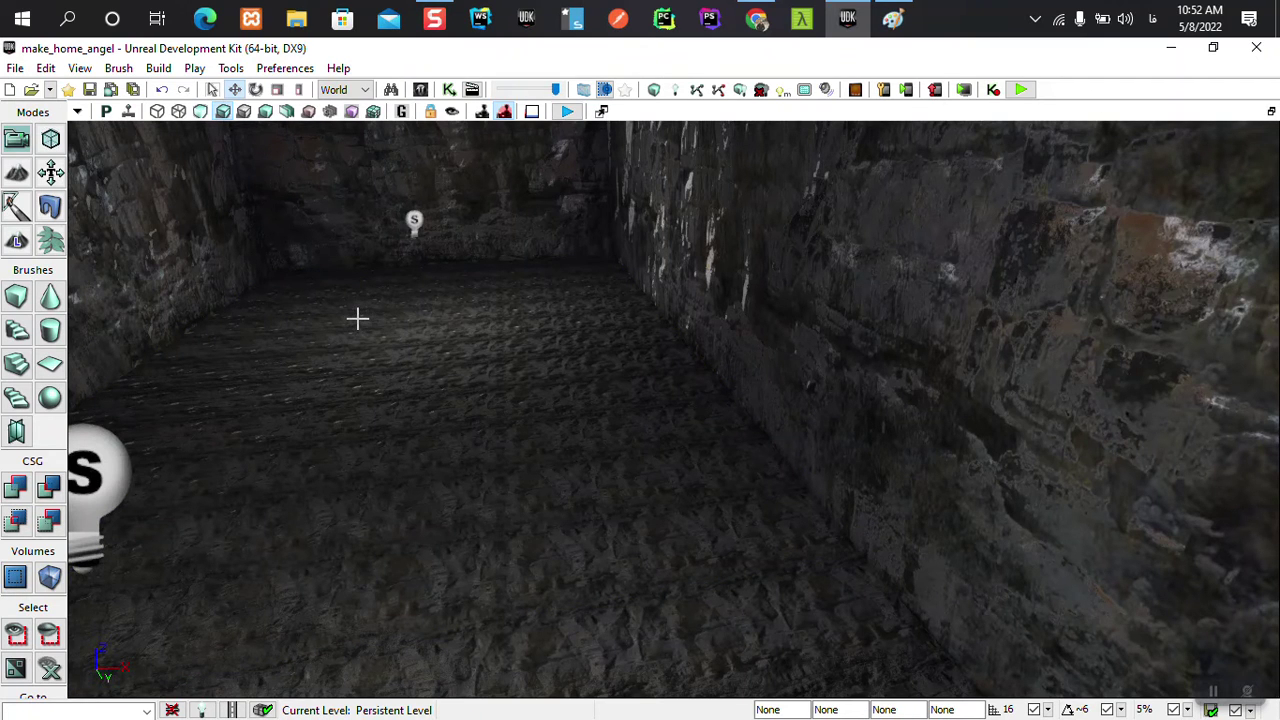
{"action": "left_click", "coordinate": [529, 293]}
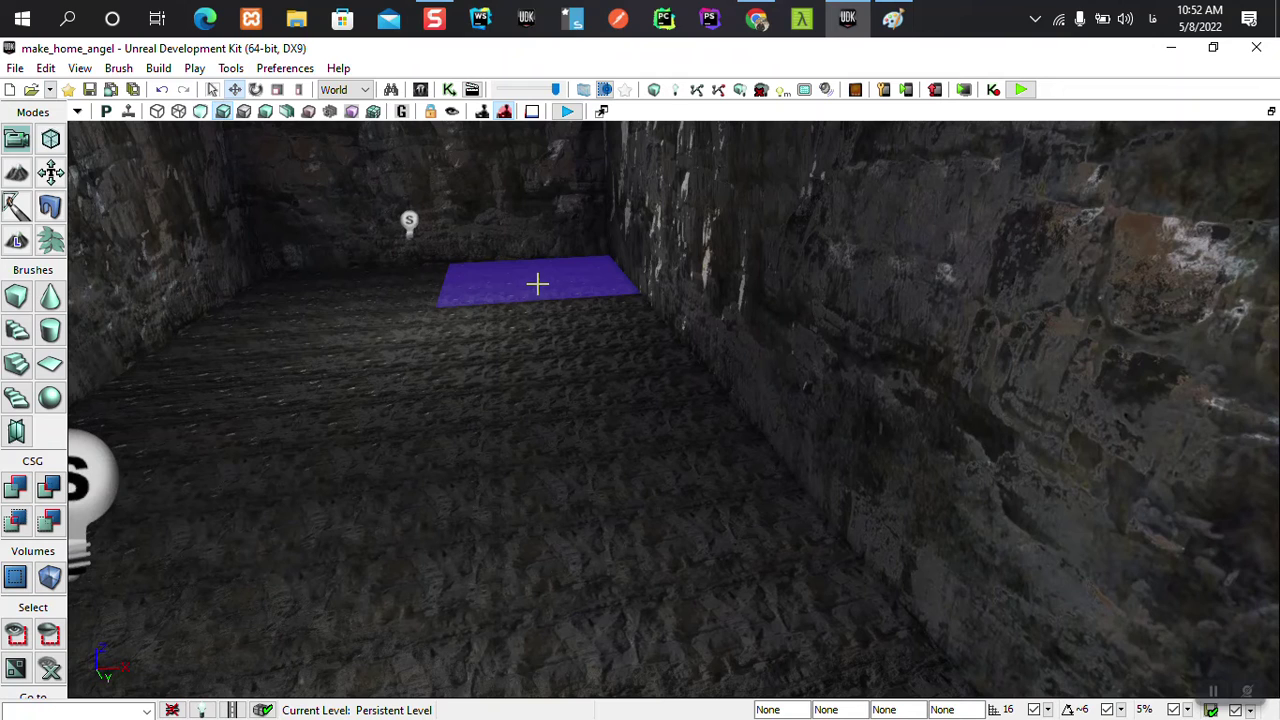
Add a Persian note line about selecting one section and right-clicking on it
{"action": "left_click", "coordinate": [892, 19]}
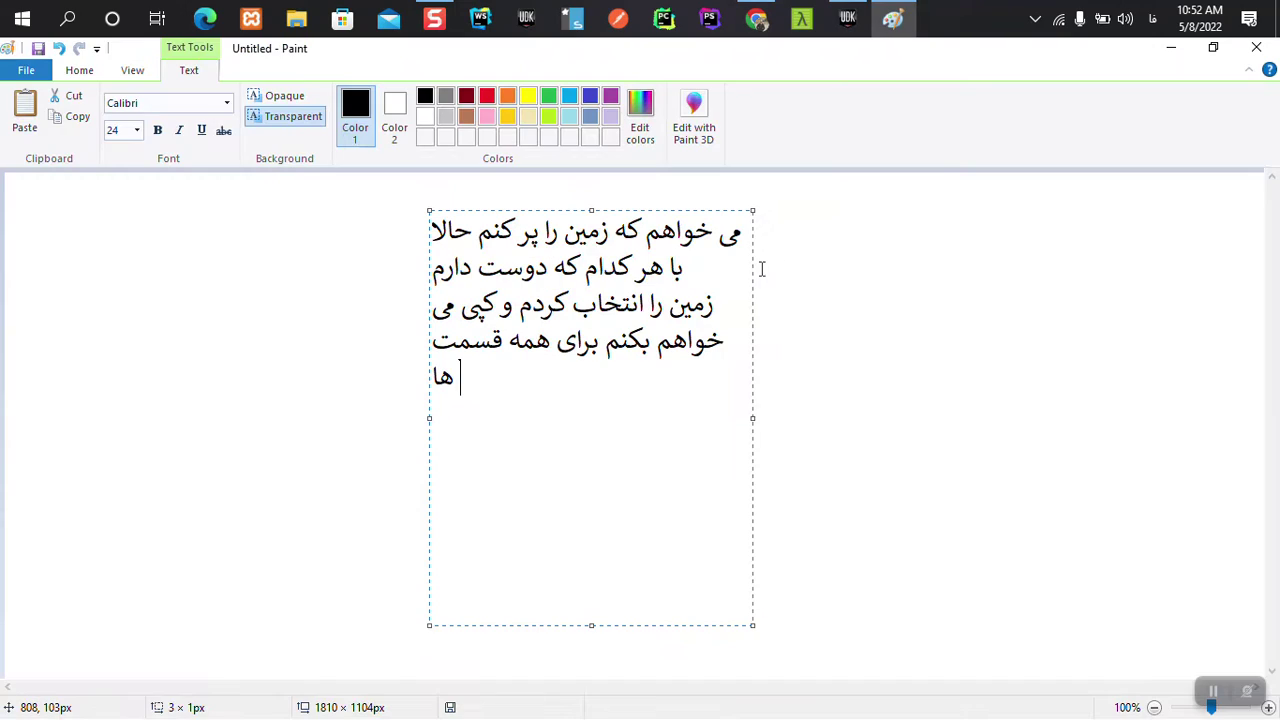
{"action": "type", "text": "یکی را "}
{"action": "type", "text": "انتخاب می ک"}
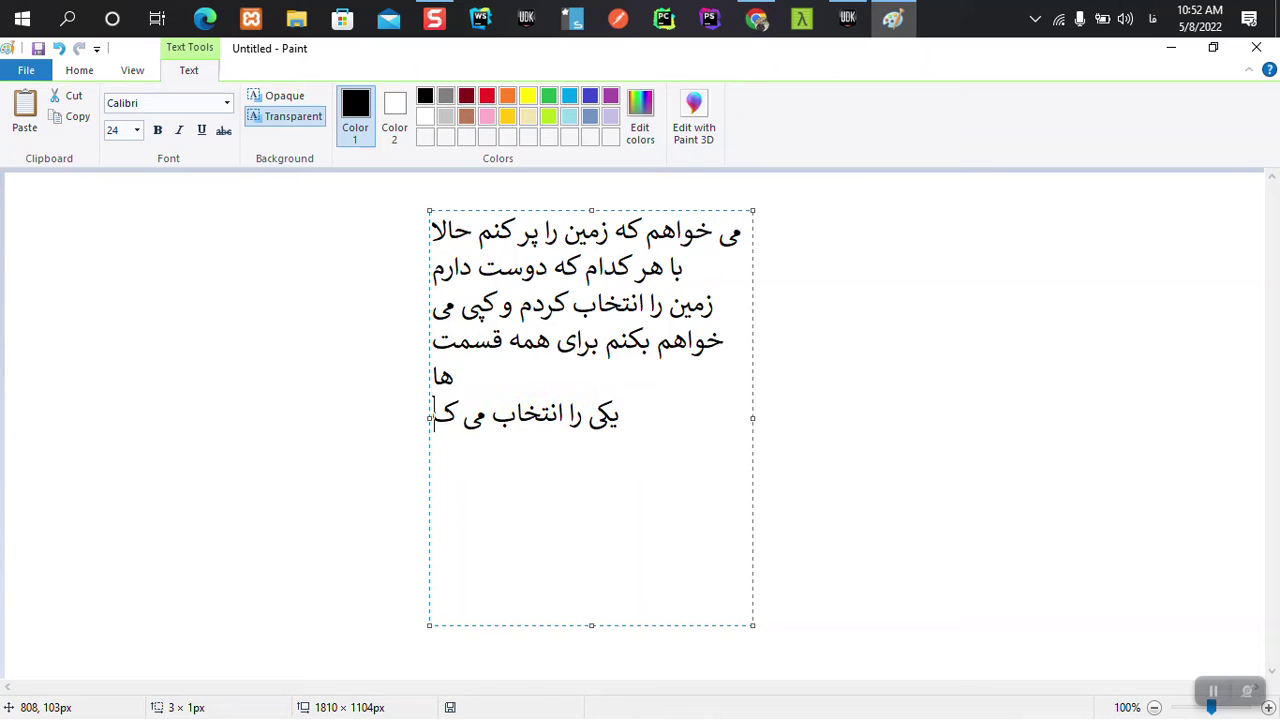
{"action": "type", "text": "نید و کلیک"}
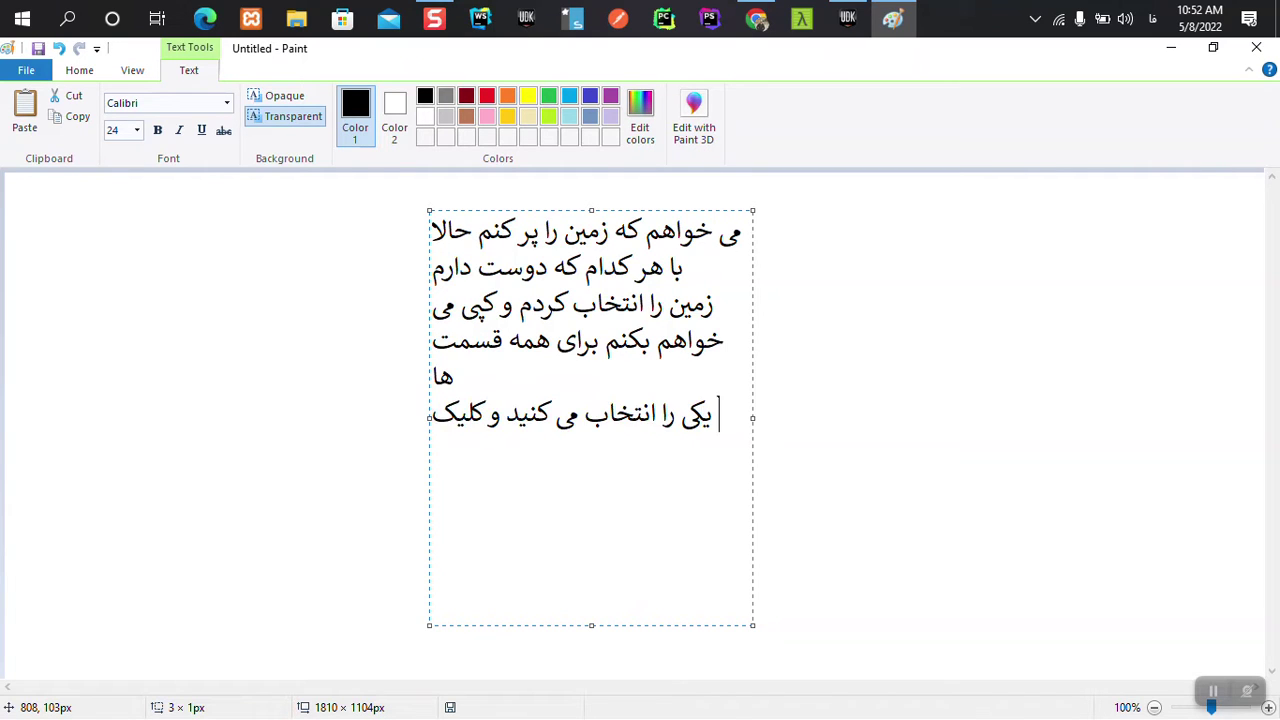
{"action": "type", "text": " راست می کنیم"}
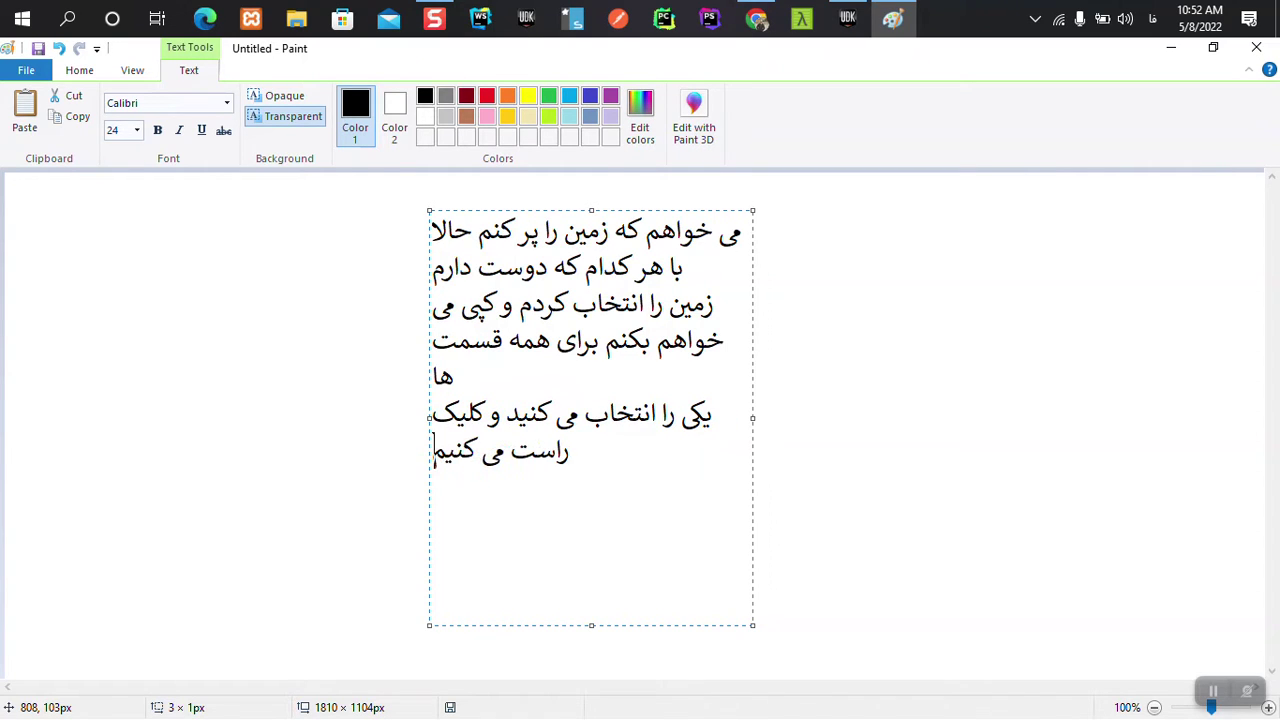
{"action": "key", "text": "BackSpace"}
{"action": "type", "text": "د بر روی"}
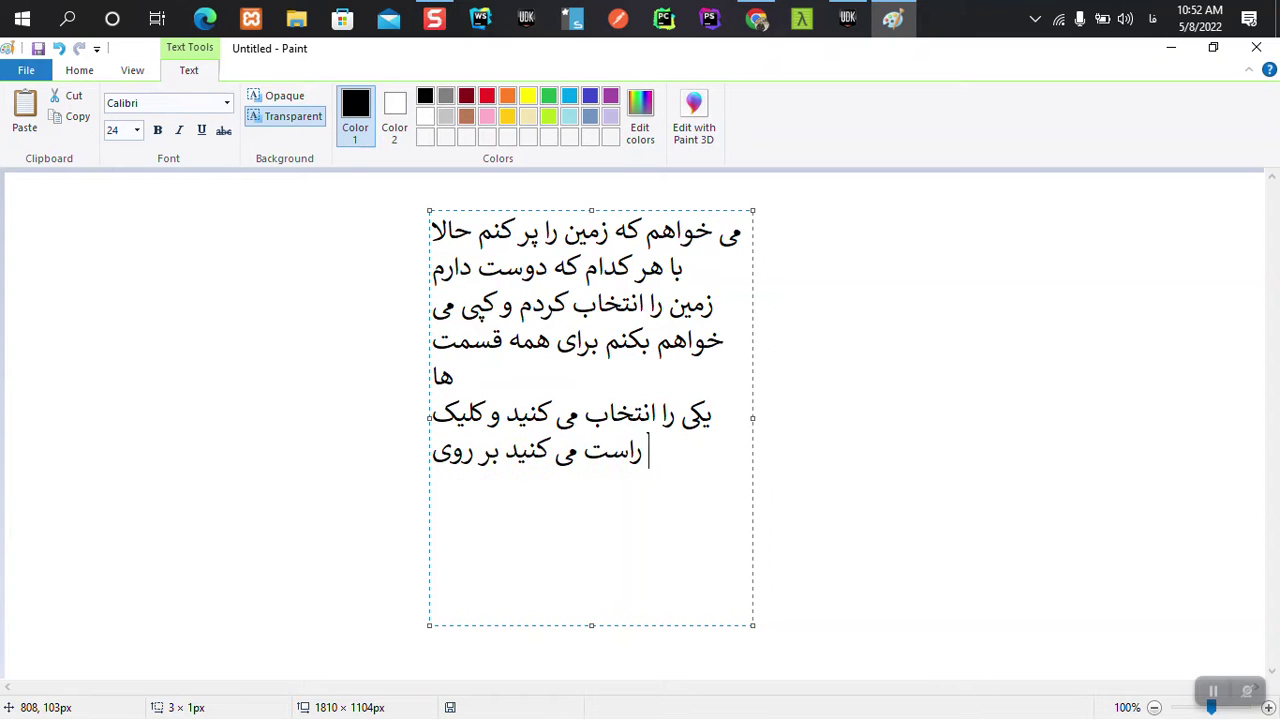
{"action": "type", "text": " ان قسمت"}
{"action": "key", "text": "alt+Tab"}
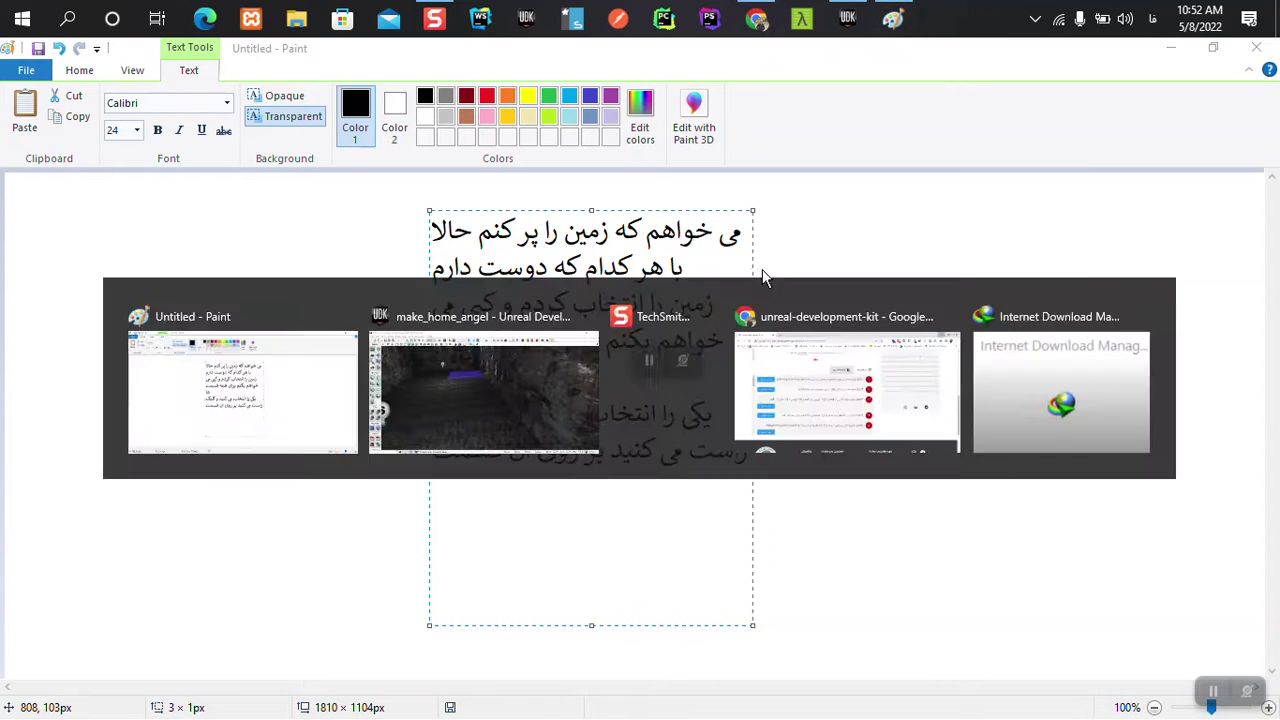
Select all floors adjacent to the purple floor piece using Select Surfaces > Adjacent Floors
{"action": "right_click", "coordinate": [543, 276]}
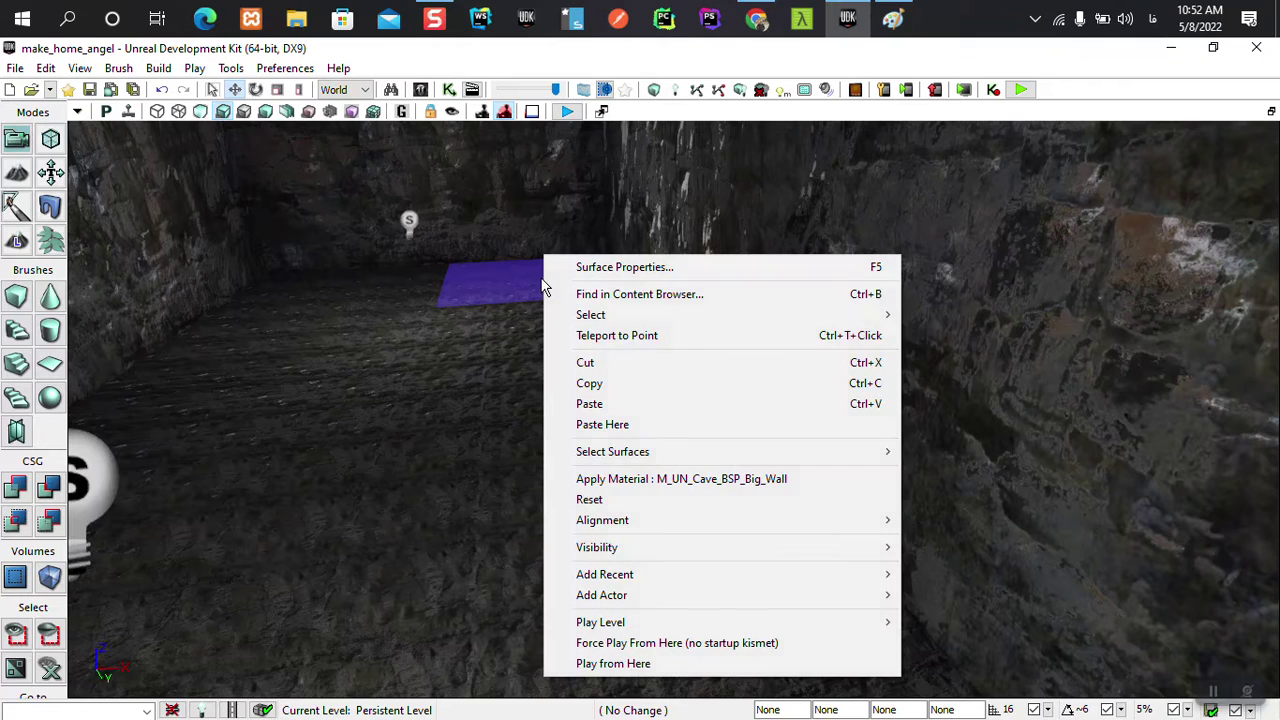
{"action": "mouse_move", "coordinate": [623, 455]}
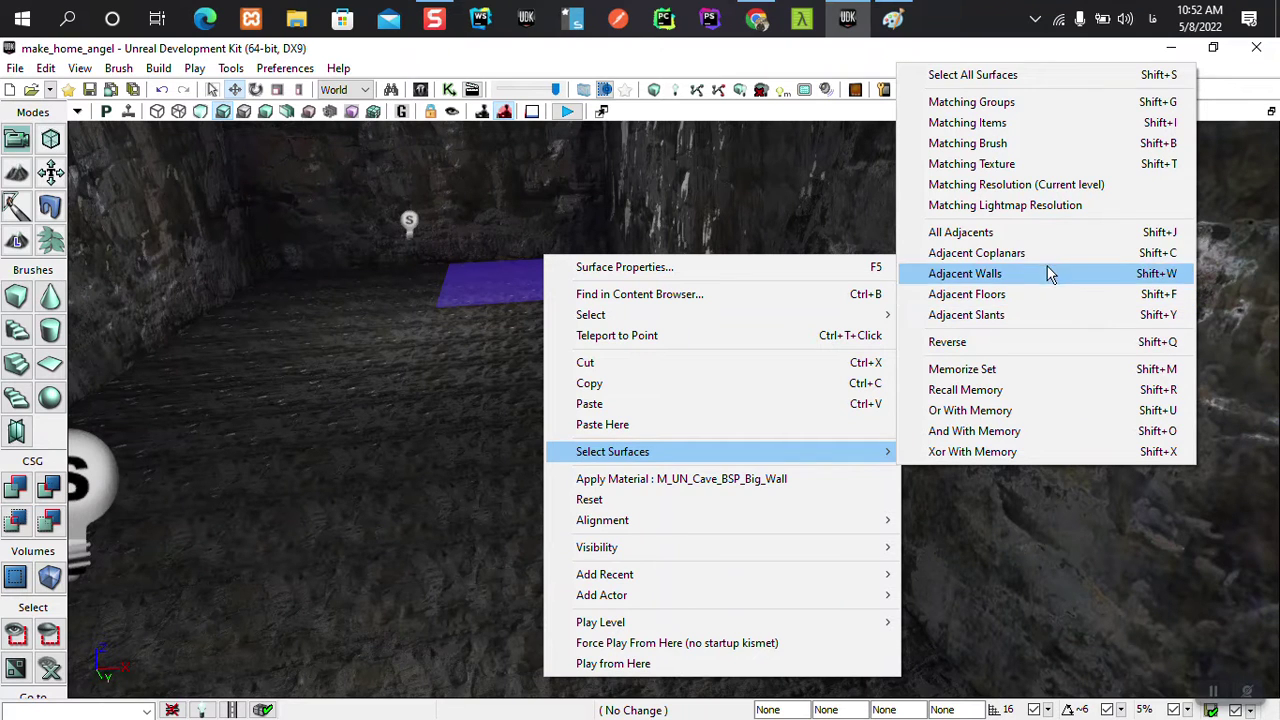
{"action": "left_click", "coordinate": [993, 293]}
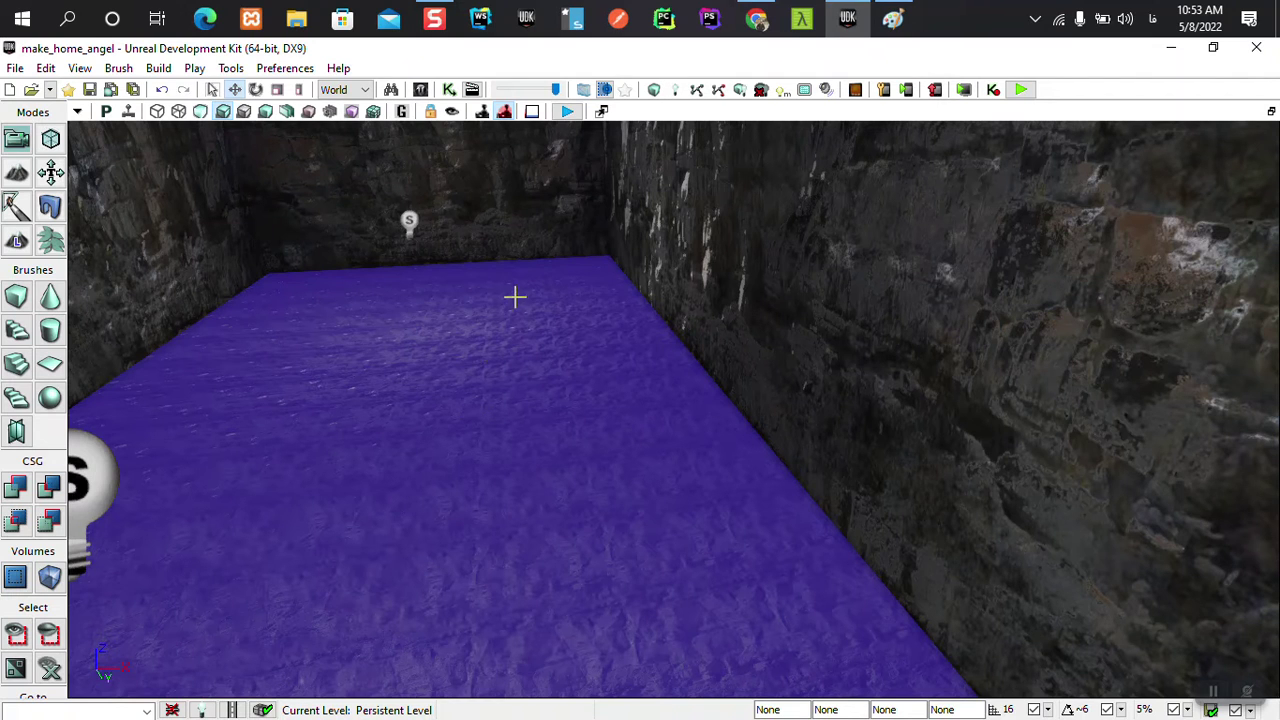
Give the 17 selected floor surfaces 8.0 simple texture scaling with planar alignment
{"action": "right_click", "coordinate": [555, 263]}
{"action": "left_click", "coordinate": [617, 283]}
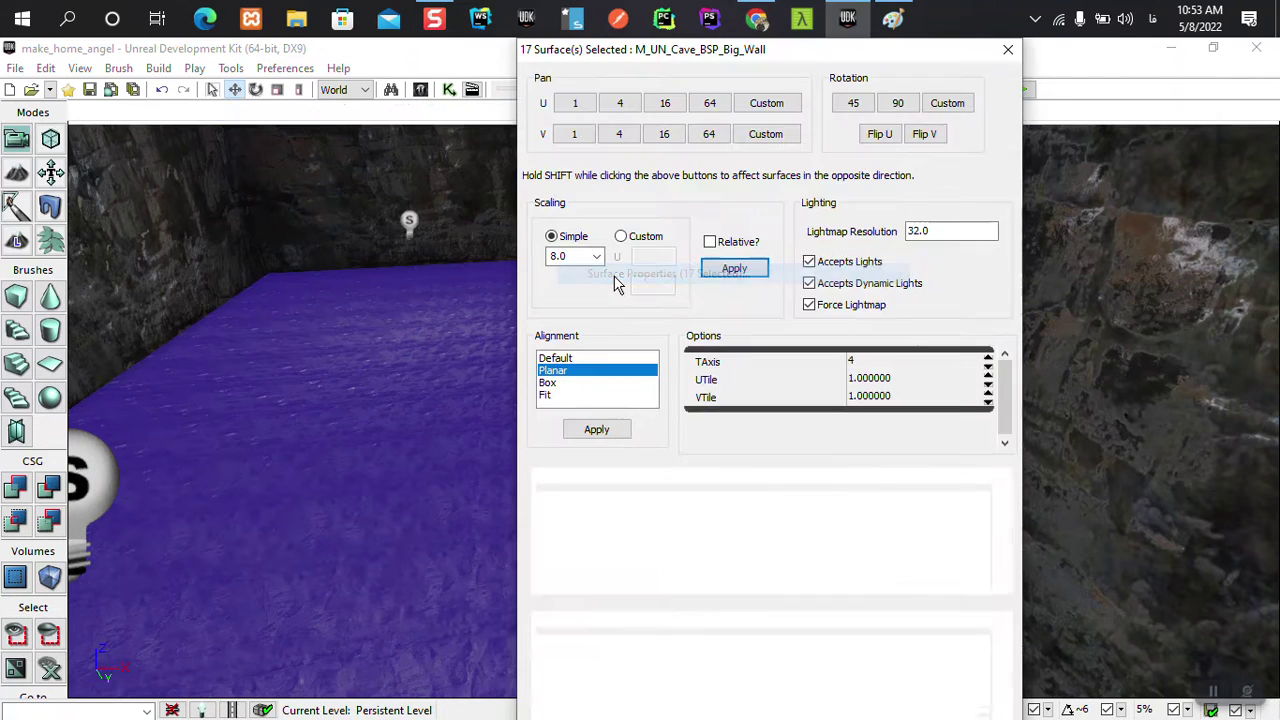
{"action": "left_click", "coordinate": [728, 270]}
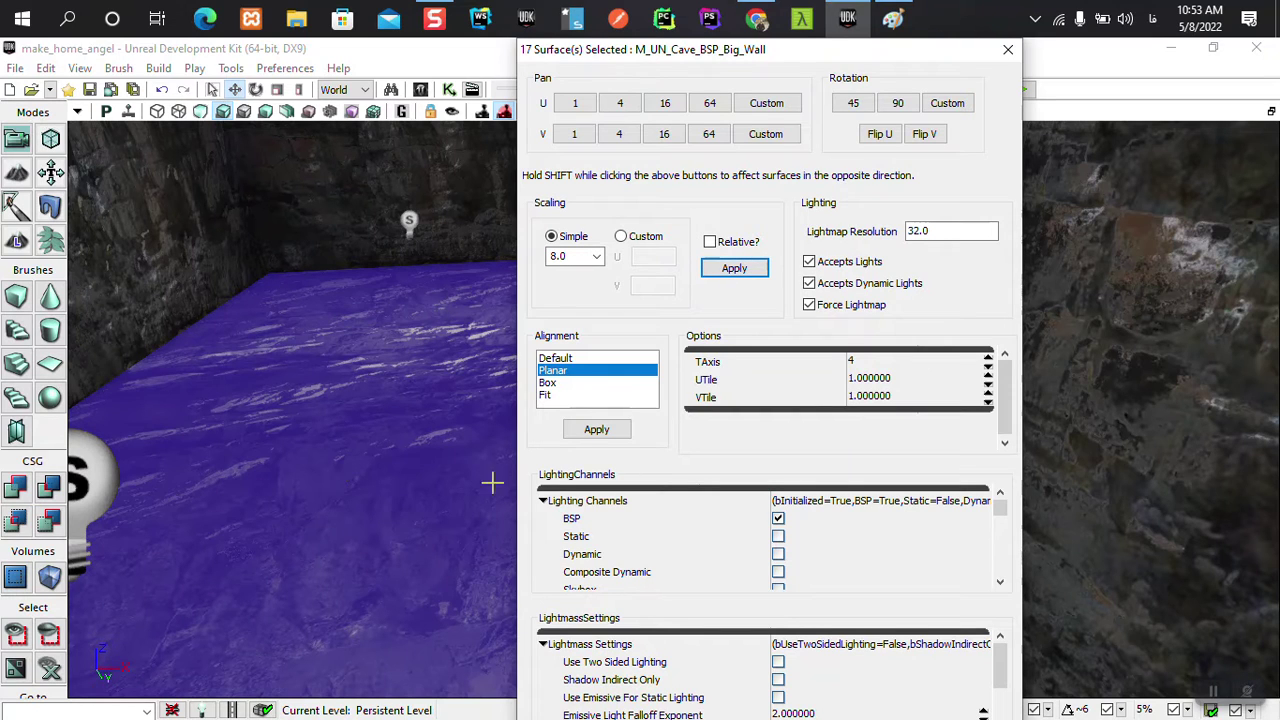
{"action": "left_click", "coordinate": [592, 426]}
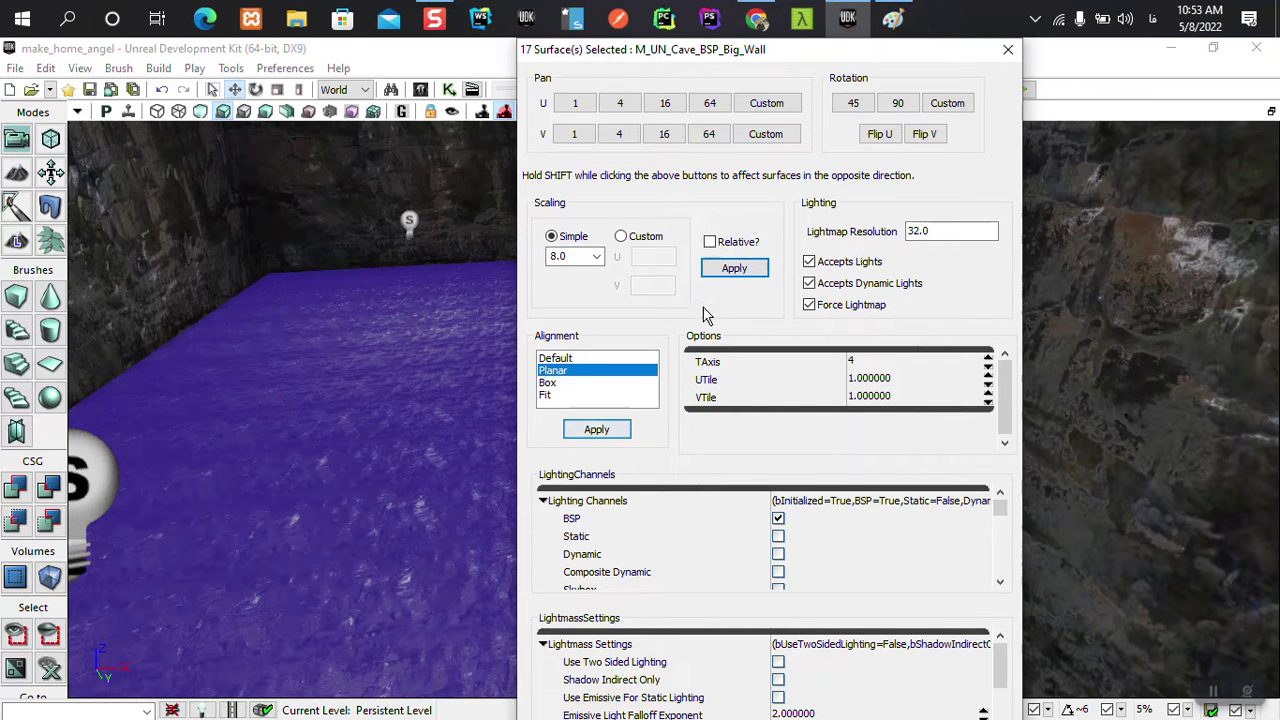
{"action": "left_click", "coordinate": [735, 283]}
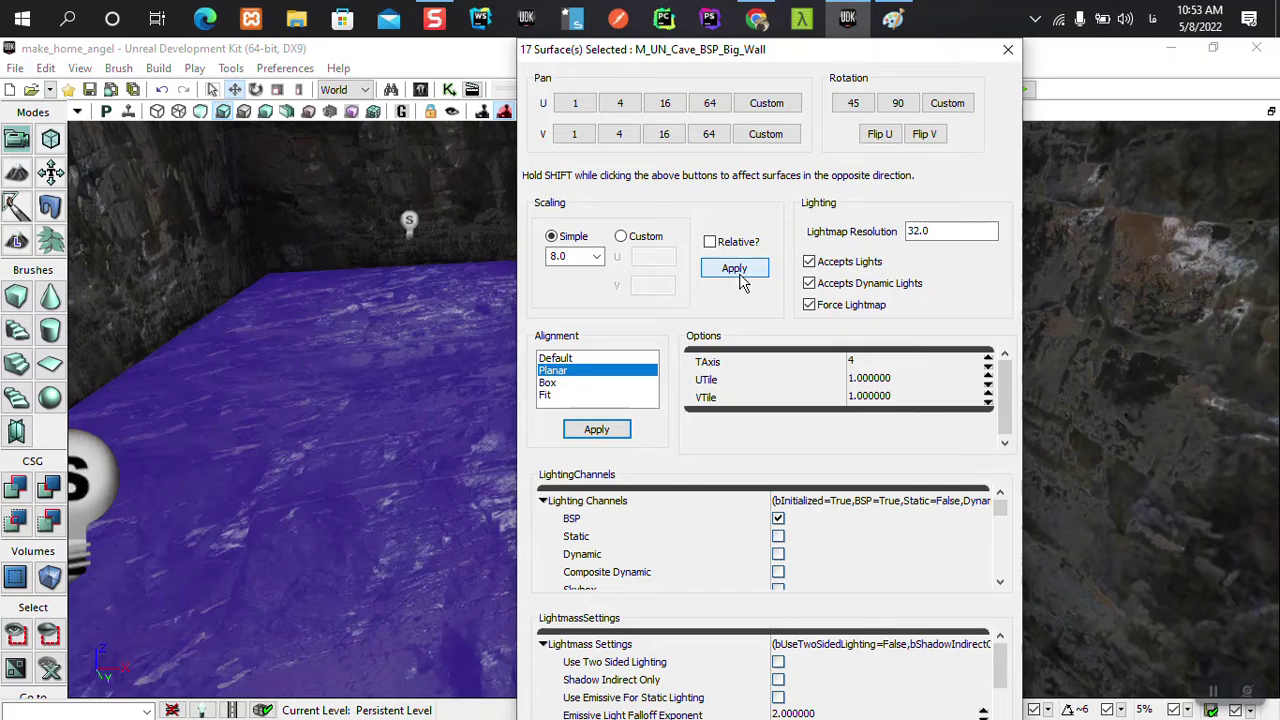
{"action": "left_click", "coordinate": [1008, 49]}
{"action": "left_click", "coordinate": [519, 458]}
Fly through the rooms and corridor to inspect the rock-textured floors
{"action": "left_click", "coordinate": [333, 468]}
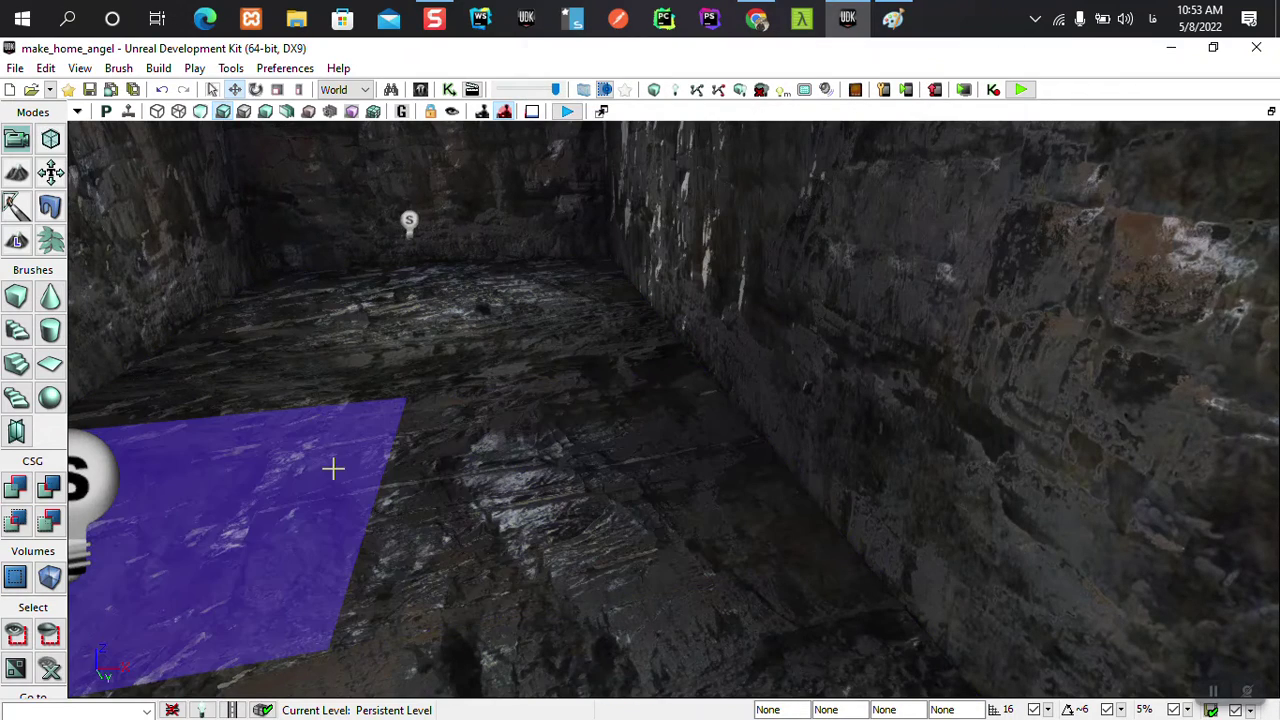
{"action": "mouse_move", "coordinate": [446, 429]}
{"action": "right_mouse_down"}
{"action": "mouse_move", "coordinate": [300, 330]}
{"action": "mouse_move", "coordinate": [200, 300]}
{"action": "mouse_move", "coordinate": [446, 374]}
{"action": "mouse_move", "coordinate": [300, 374]}
{"action": "mouse_move", "coordinate": [250, 340]}
{"action": "right_mouse_up"}
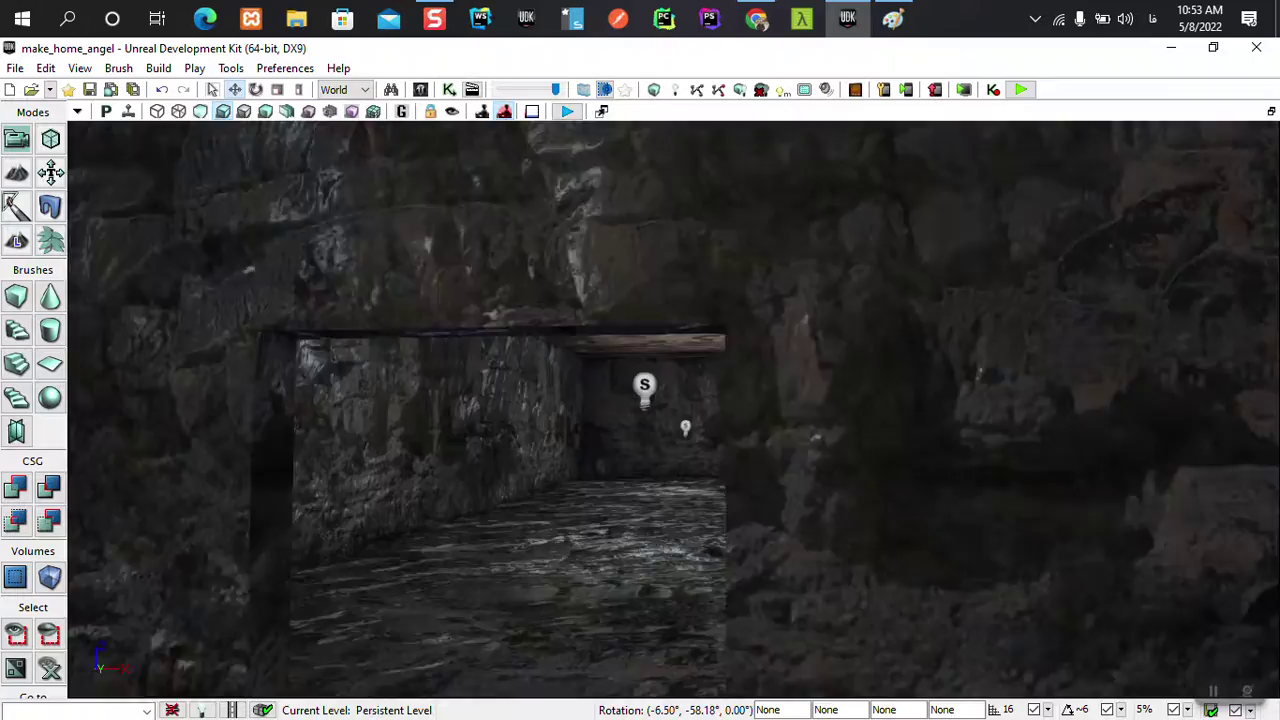
{"action": "left_click_drag", "start_coordinate": [640, 400], "coordinate": [680, 340]}
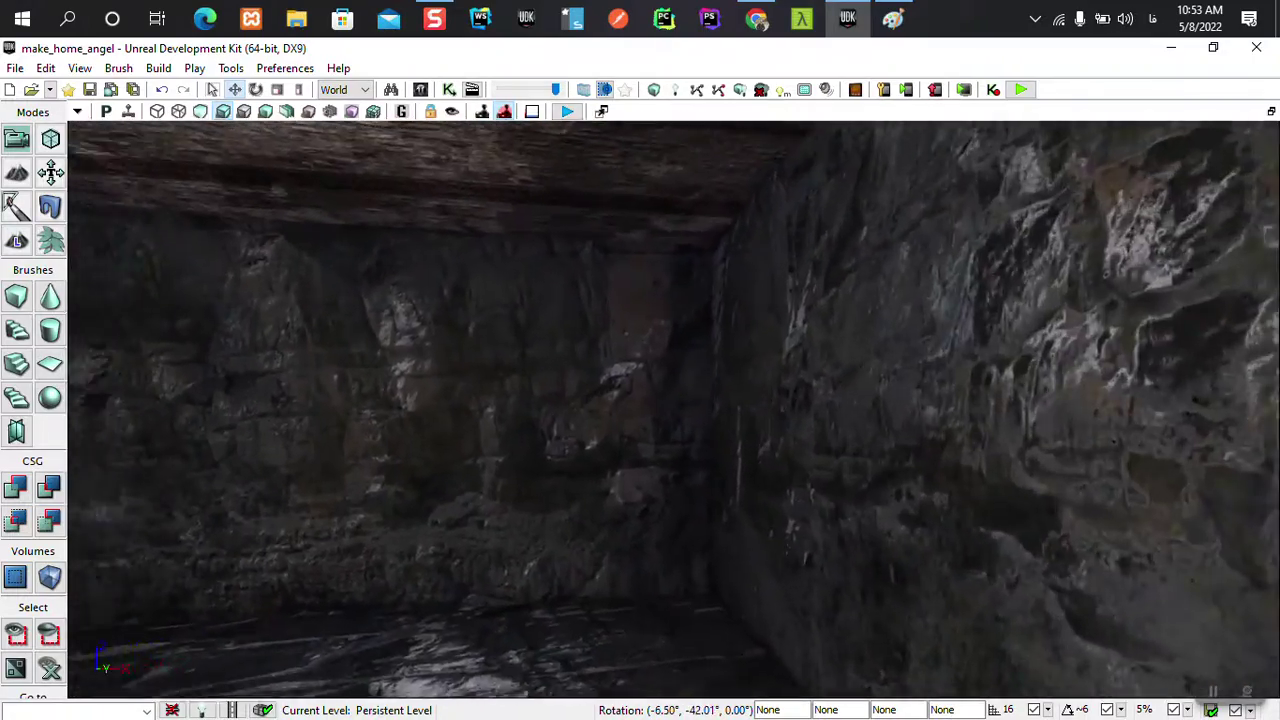
{"action": "right_click_drag", "start_coordinate": [640, 400], "coordinate": [400, 390]}
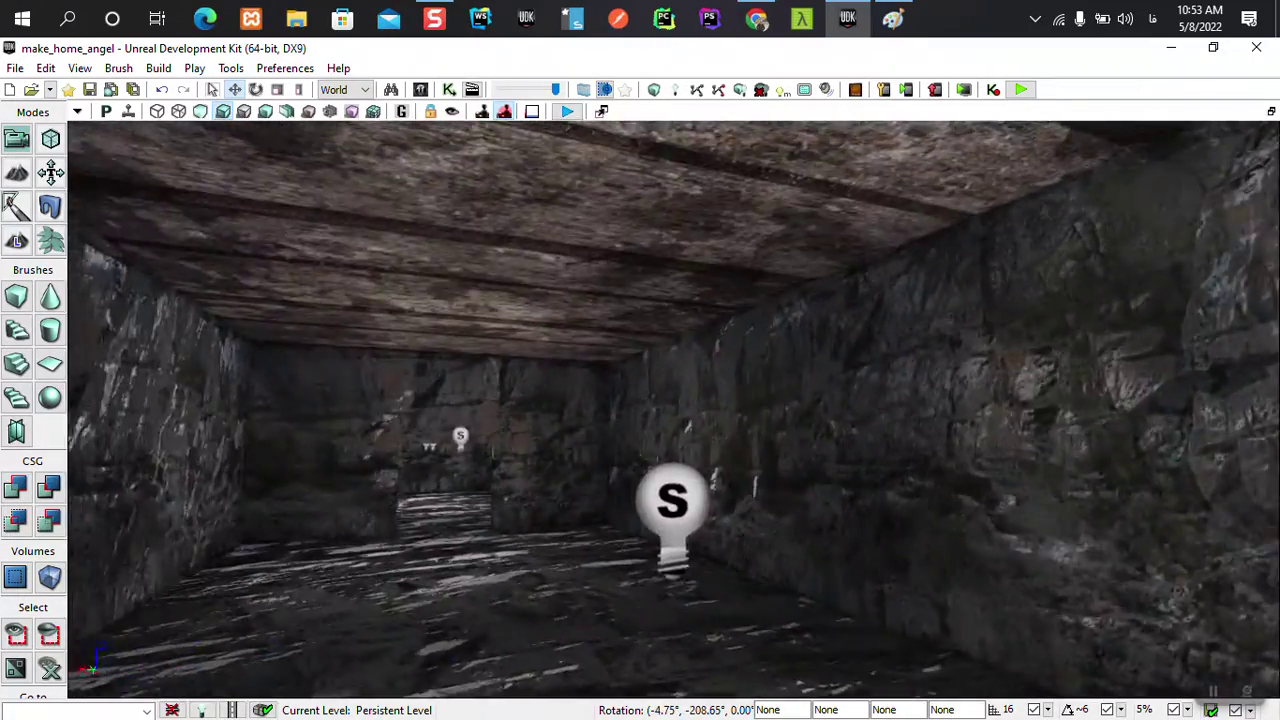
{"action": "left_click_drag", "start_coordinate": [640, 400], "coordinate": [600, 380]}
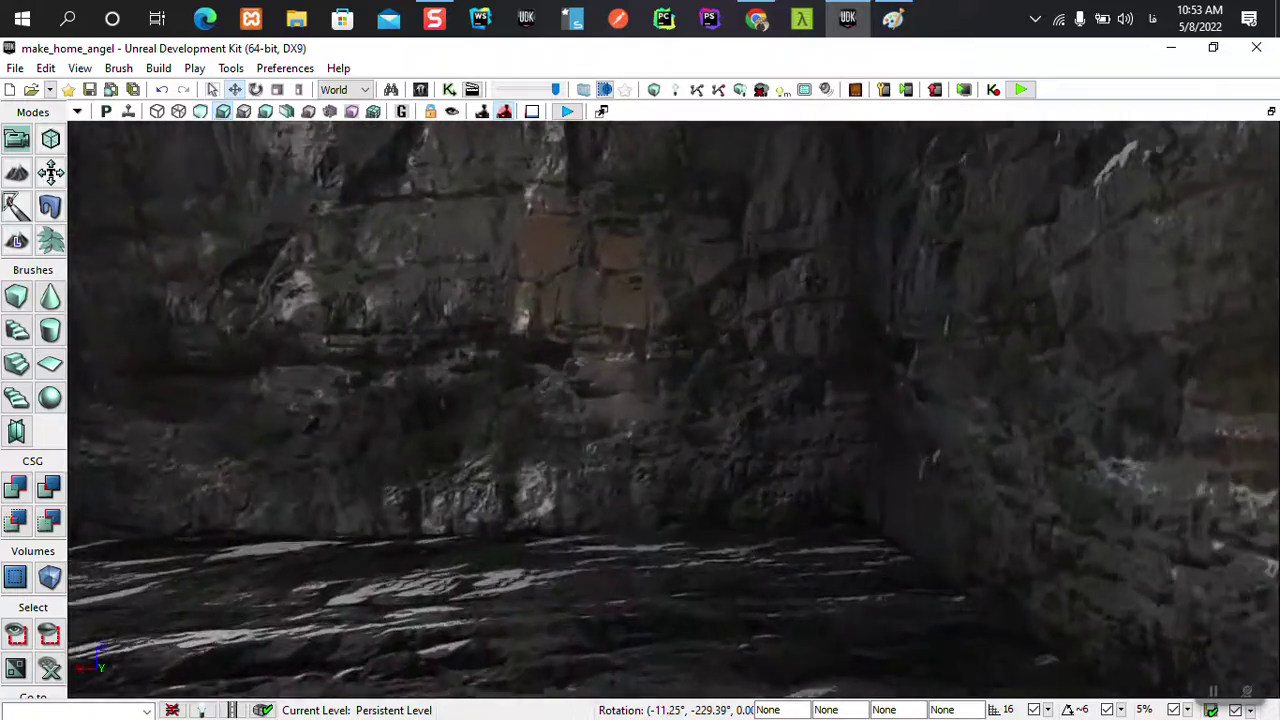
{"action": "right_click_drag", "start_coordinate": [640, 400], "coordinate": [840, 370]}
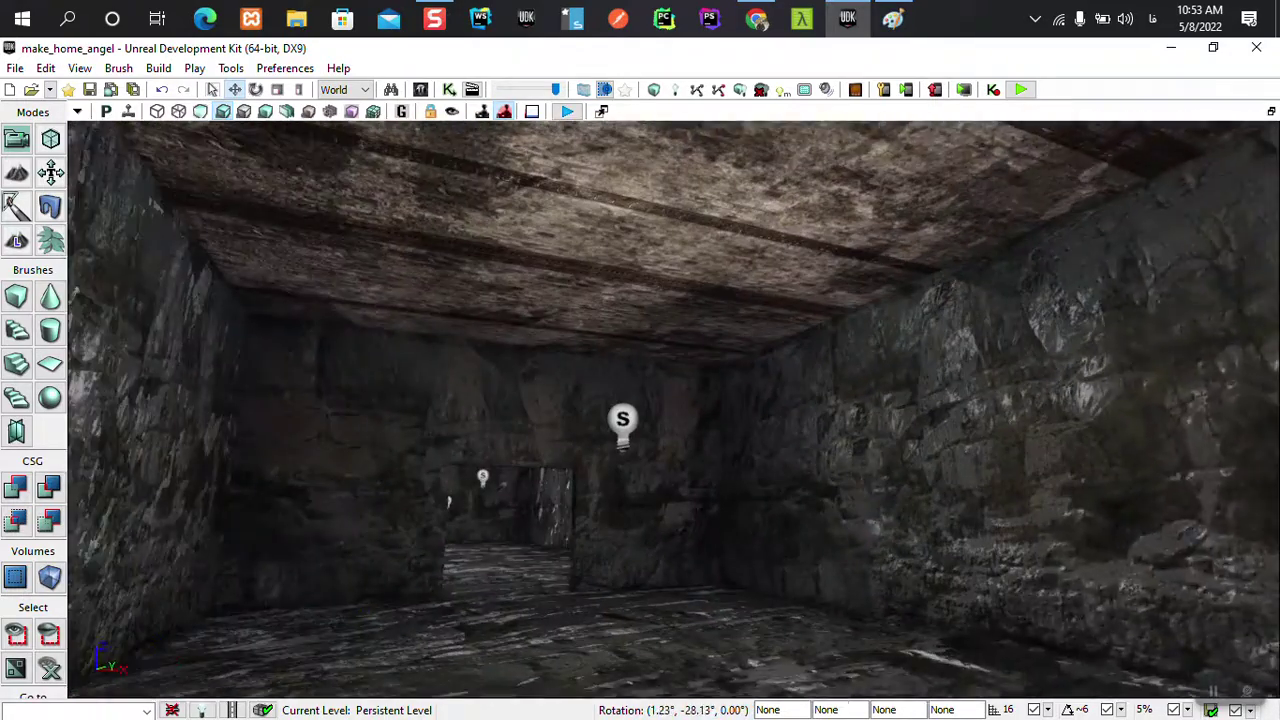
{"action": "right_click_drag", "start_coordinate": [640, 380], "coordinate": [417, 363]}
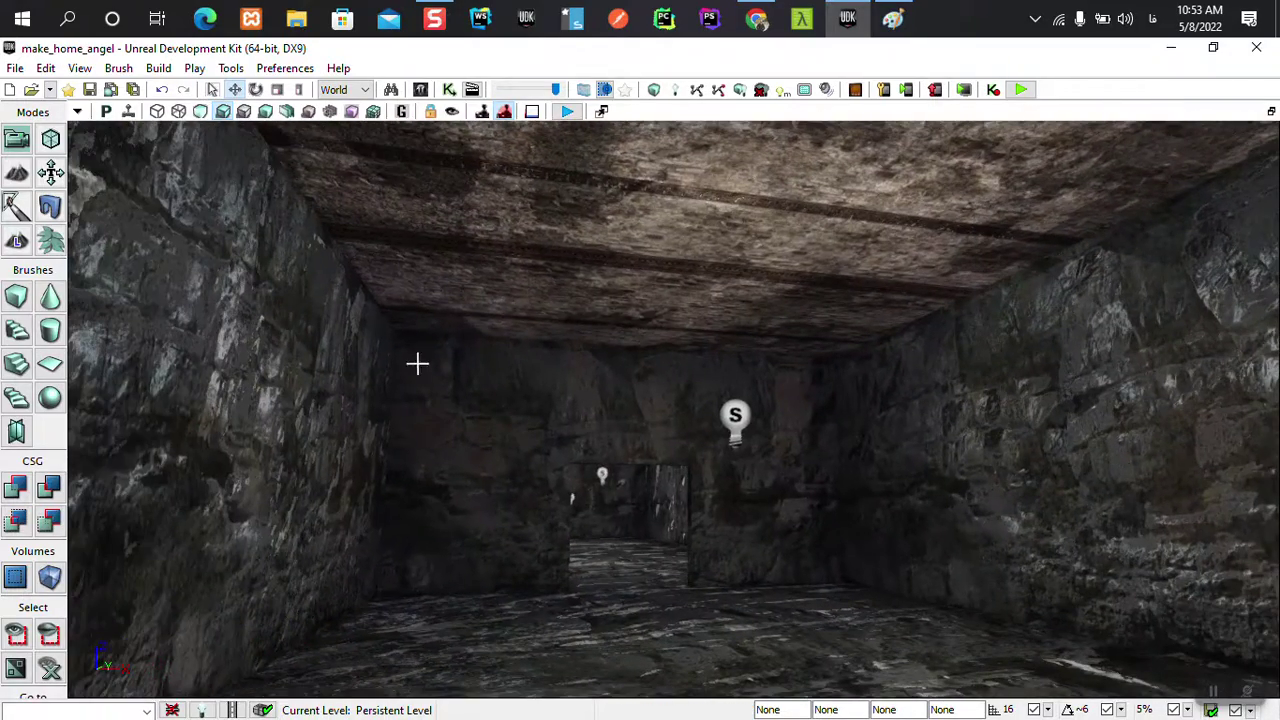
{"action": "left_click", "coordinate": [893, 18]}
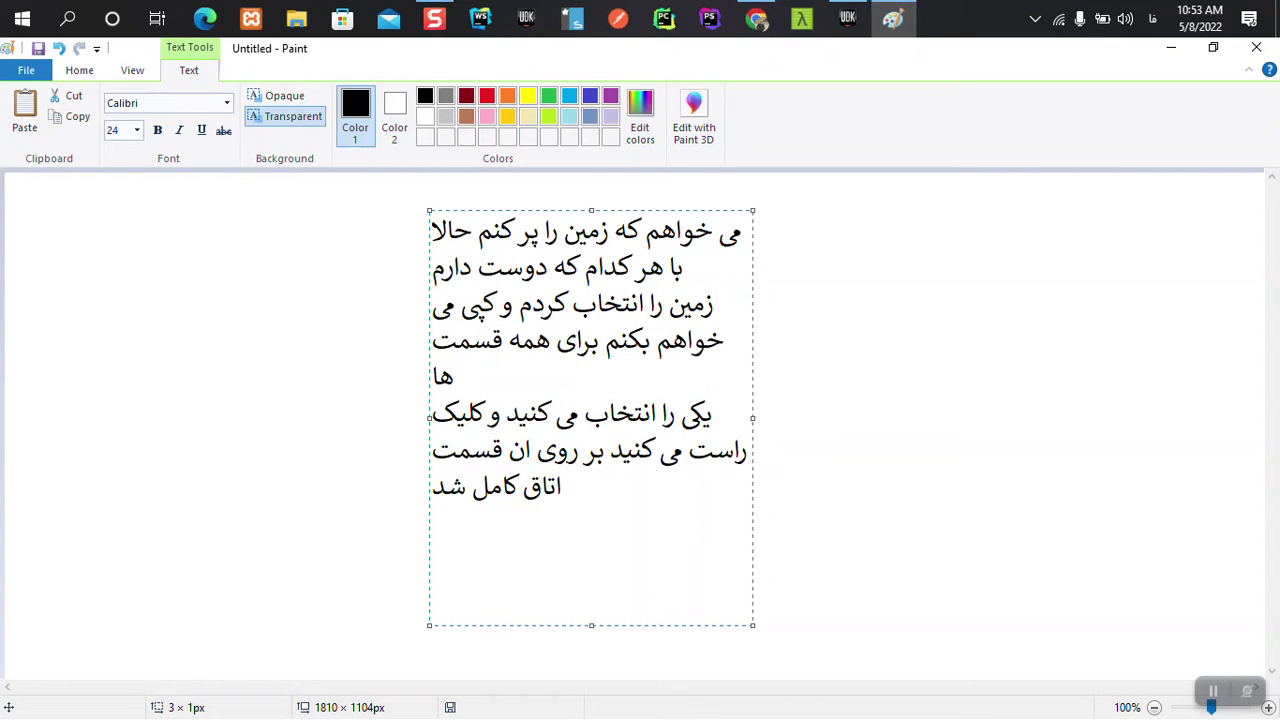
Add the Persian line 'می خواهم که بازی را اجرا کنم همراه با نور پردازی که انجام دادم' to the Paint note, then return to UDK
{"action": "type", "text": "می خواهم "}
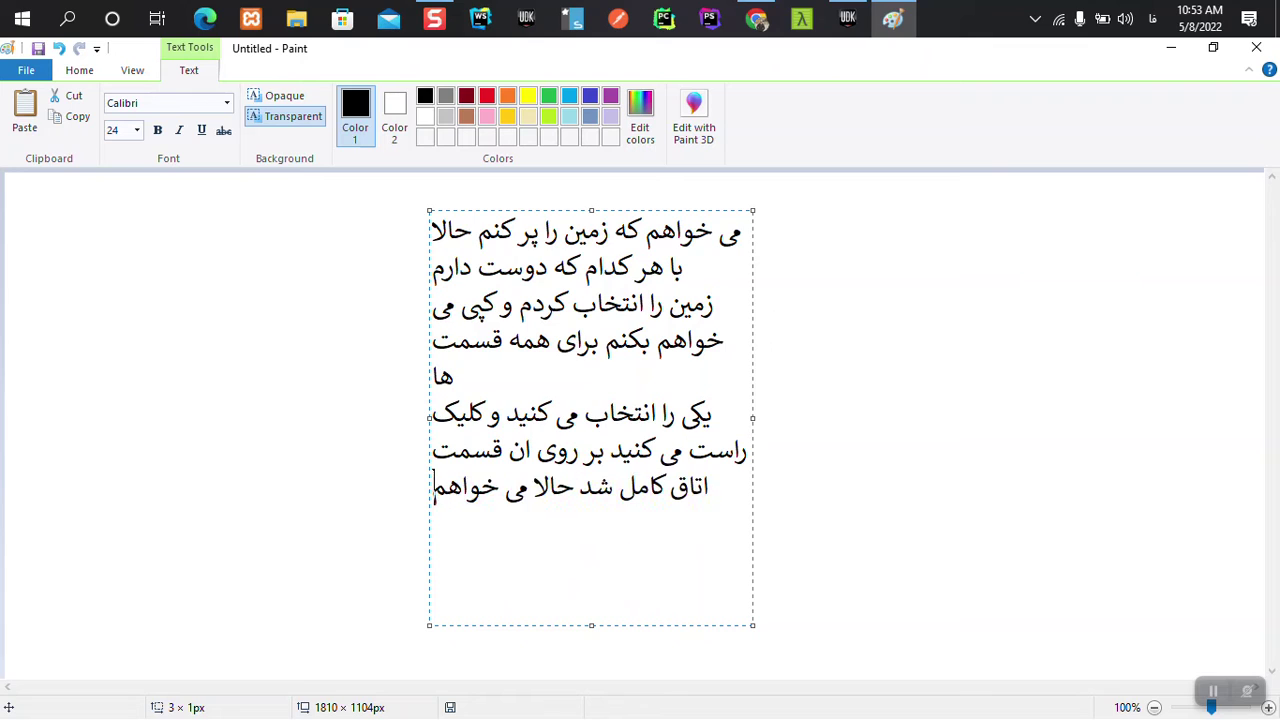
{"action": "type", "text": "که ب"}
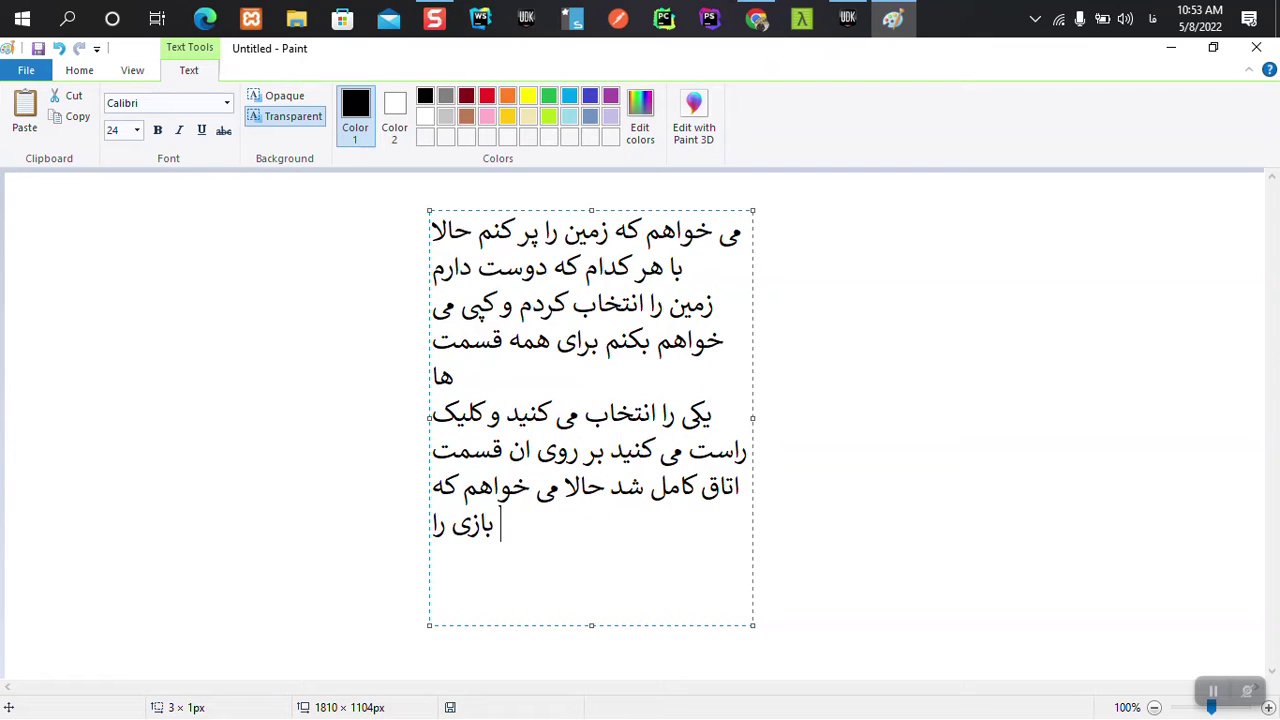
{"action": "type", "text": "ازی را اجرا کنم "}
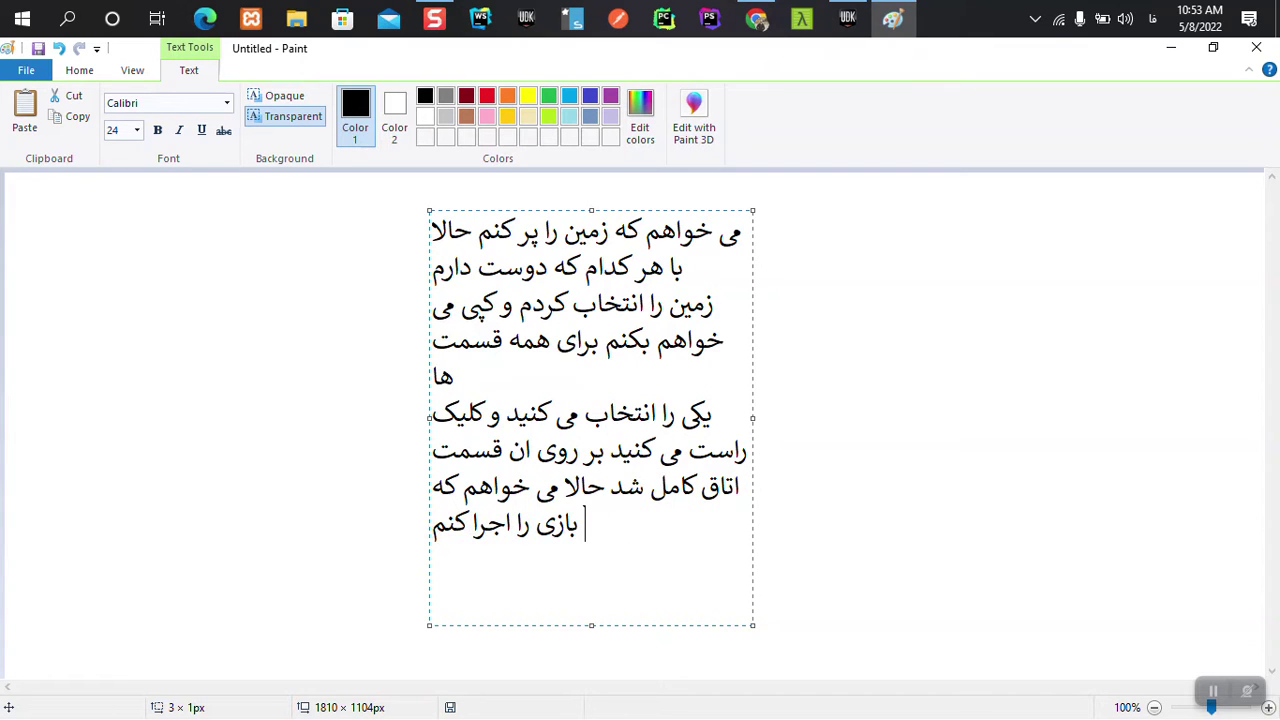
{"action": "type", "text": "همراه "}
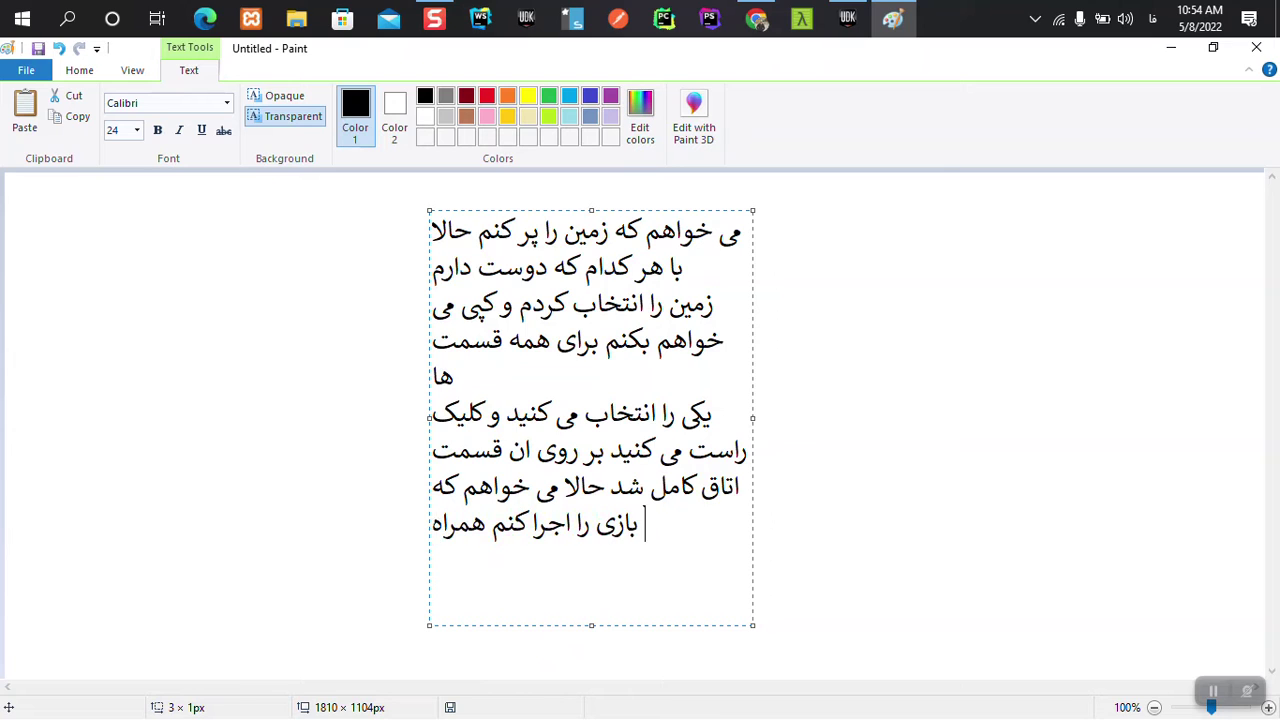
{"action": "type", "text": "با نور پردازی که انجام دادم"}
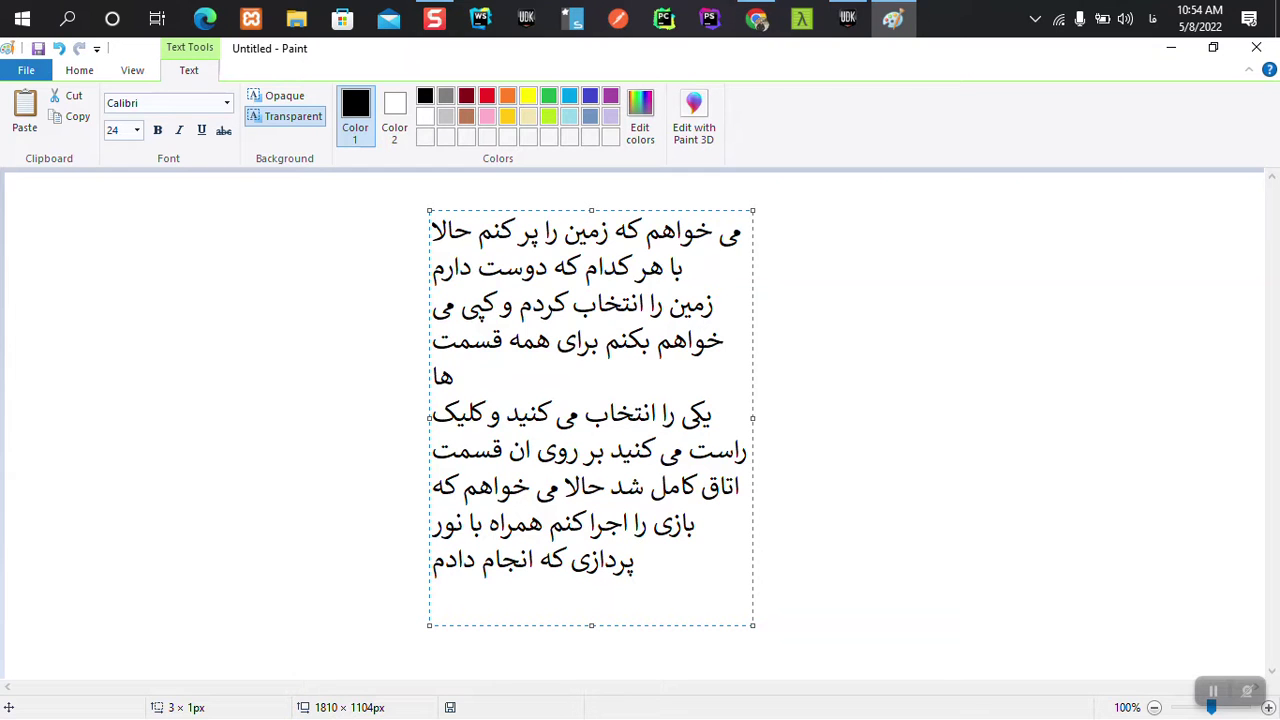
{"action": "key", "text": "alt+Tab"}
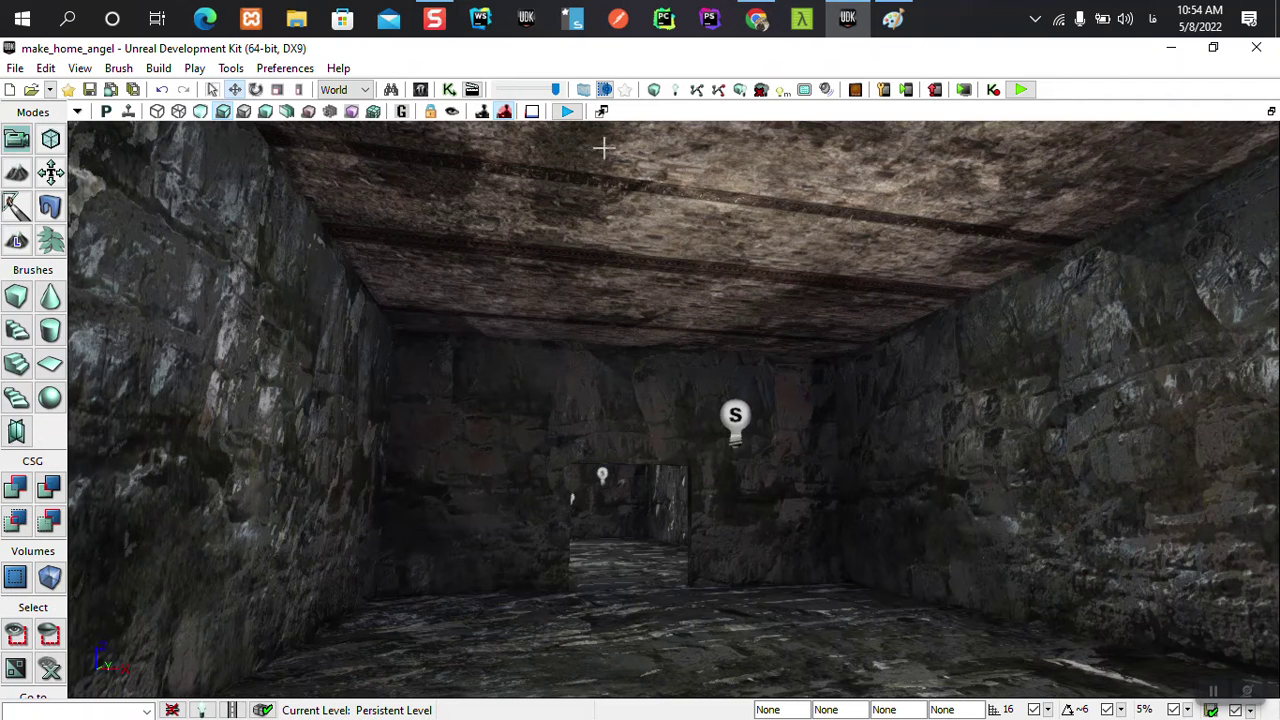
Play the make_home_angel cave level in the viewport and walk through the doorway across the rock-floored room
{"action": "left_click", "coordinate": [567, 112]}
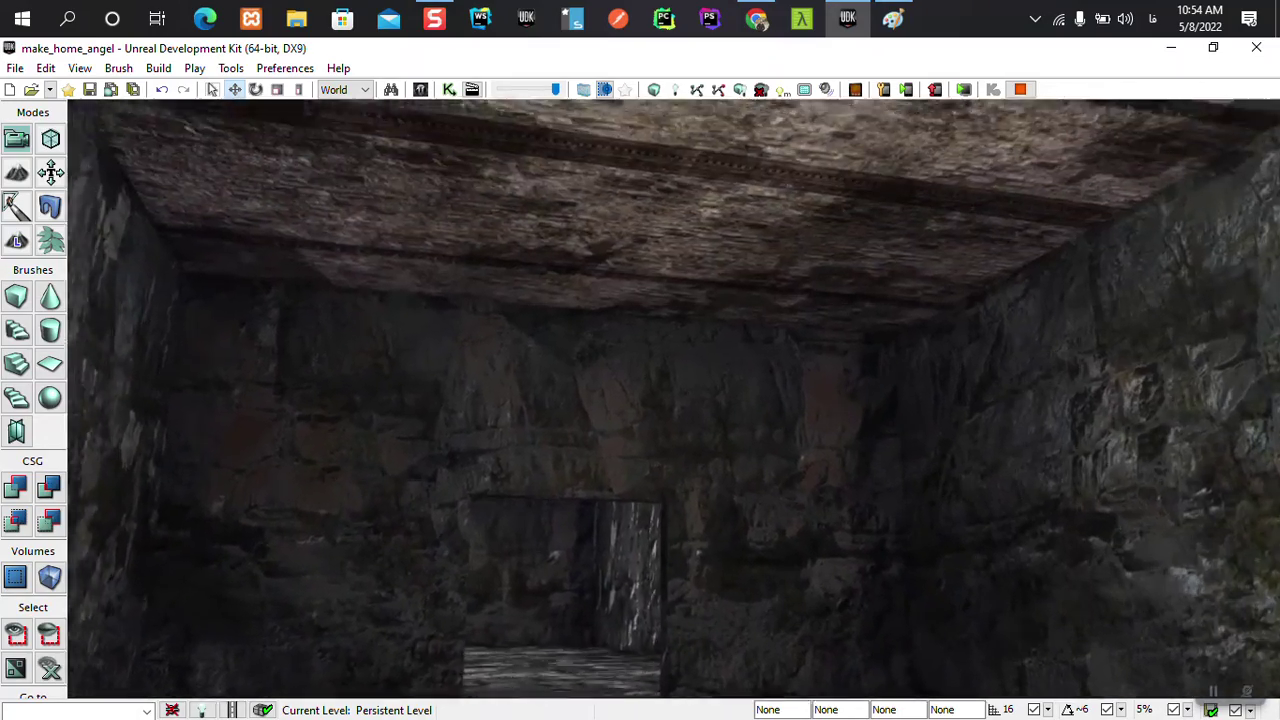
{"action": "key", "text": "w"}
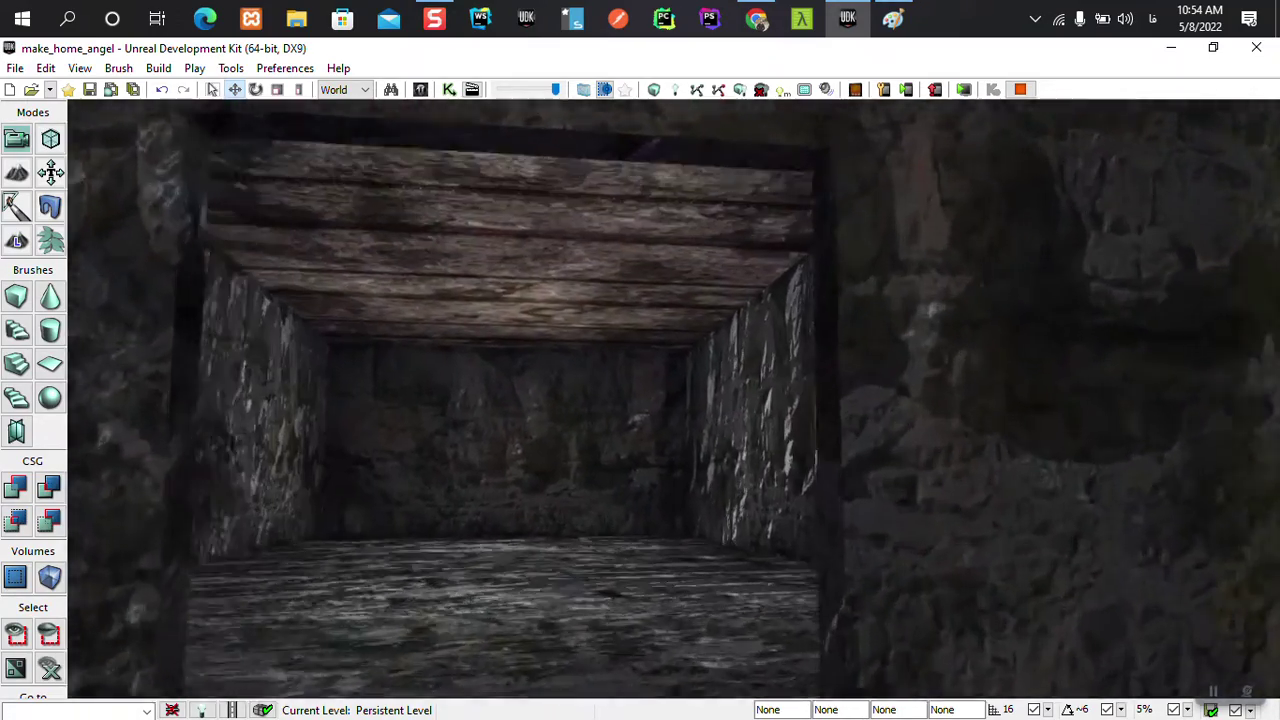
{"action": "key", "text": "w"}
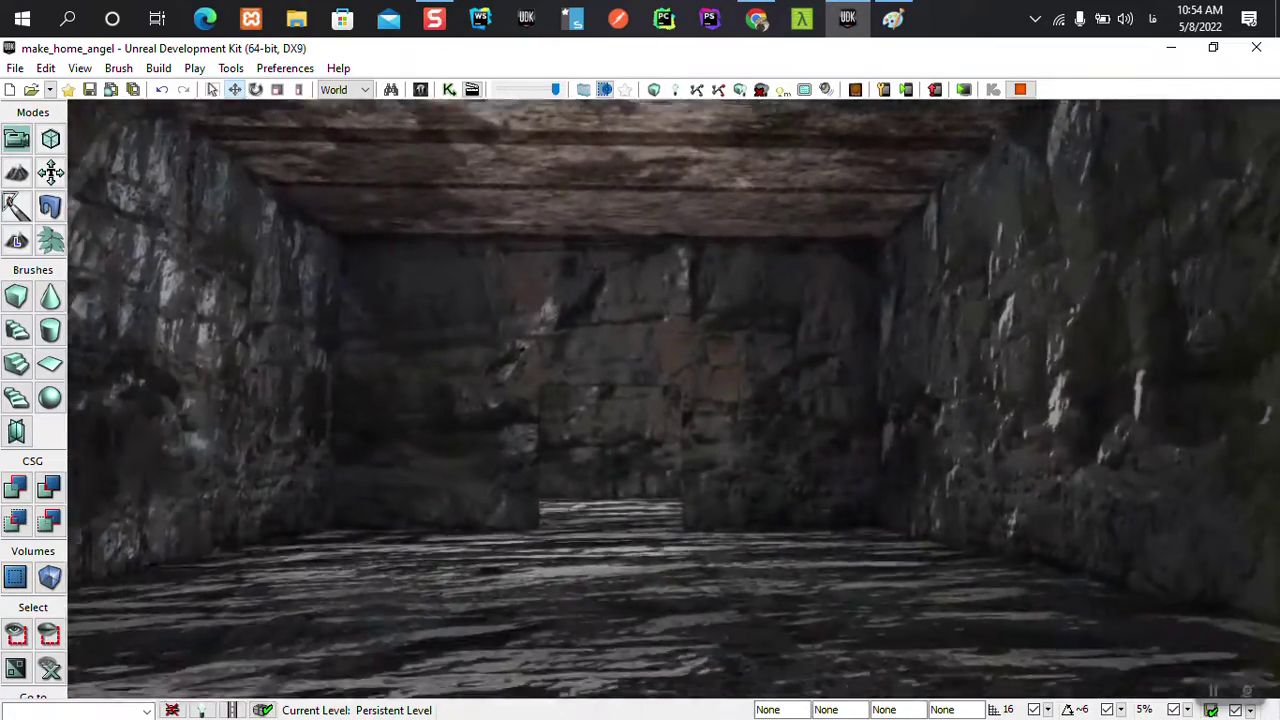
{"action": "key", "text": "w"}
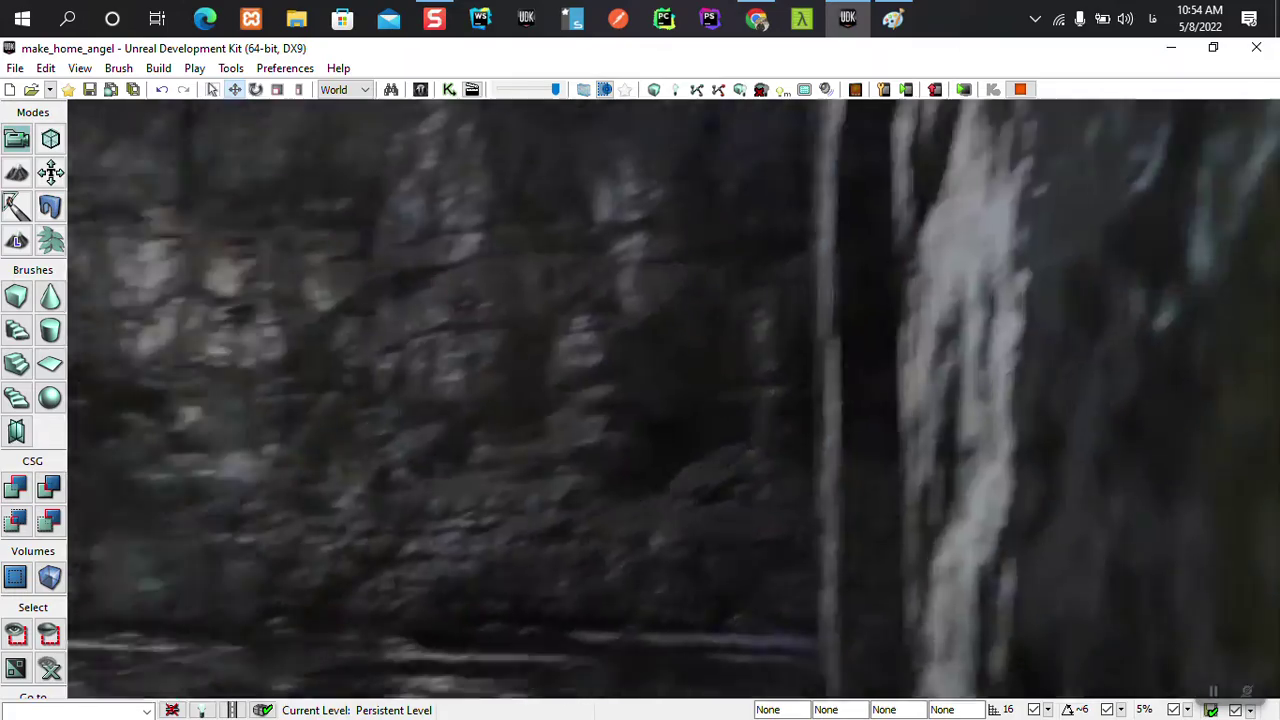
{"action": "key", "text": "w"}
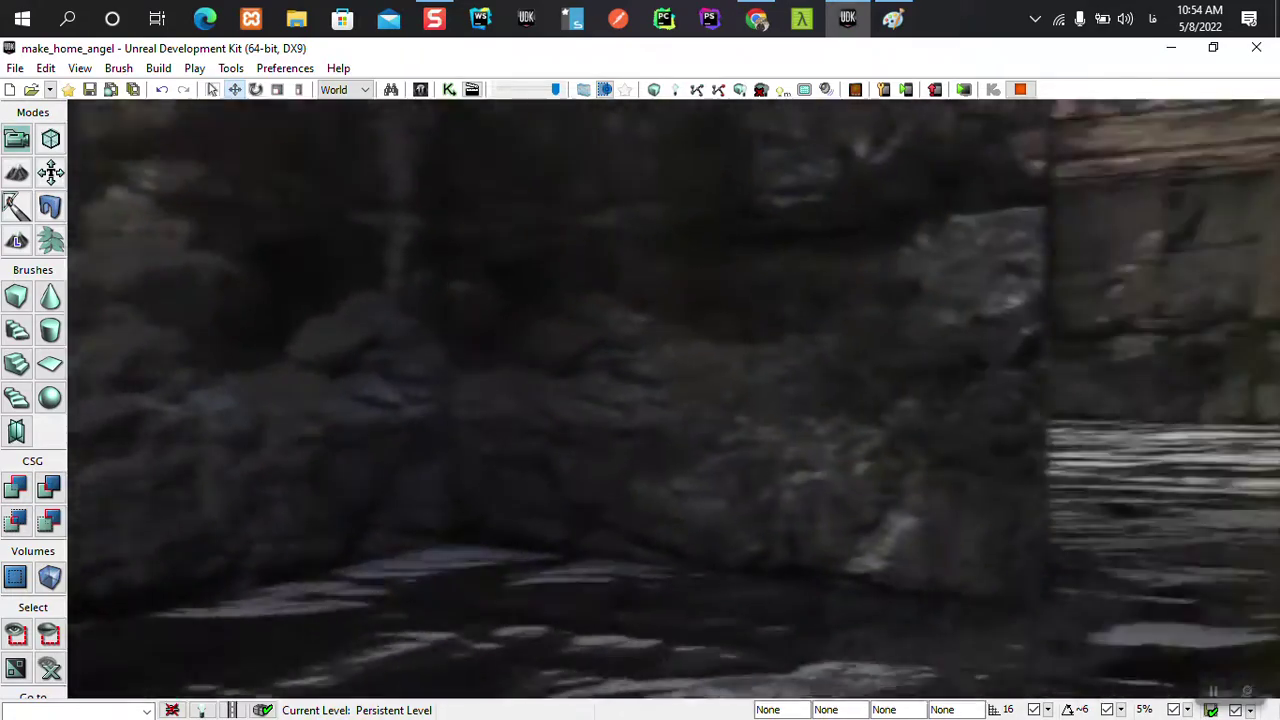